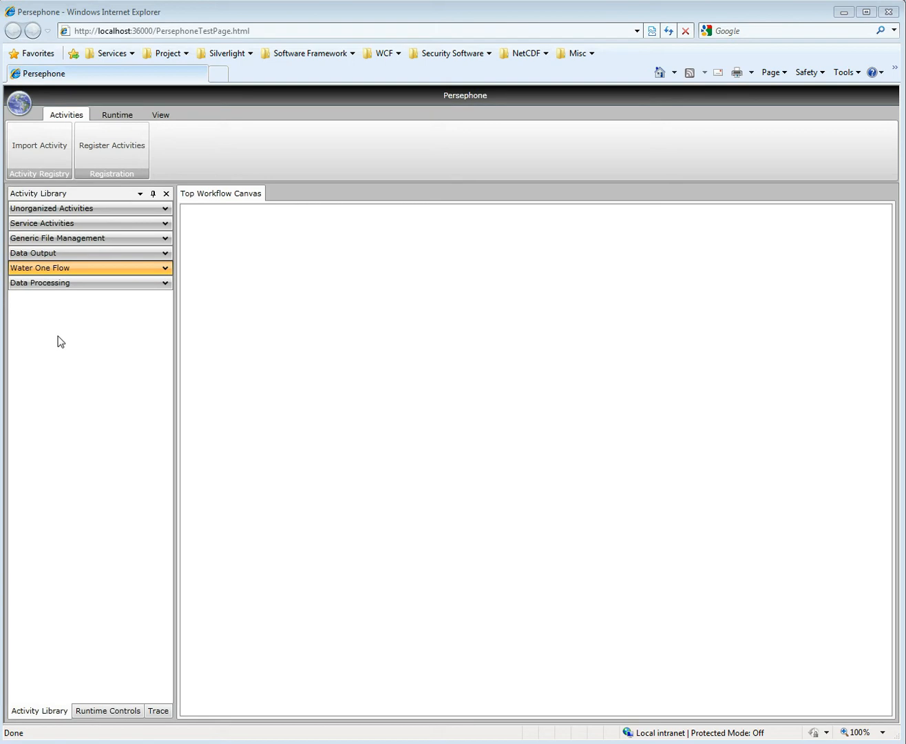
- Add a WaterOneFlow Web Service activity at the left of the workflow canvas and open its configuration window maximized
{"action": "left_click", "coordinate": [151, 268]}
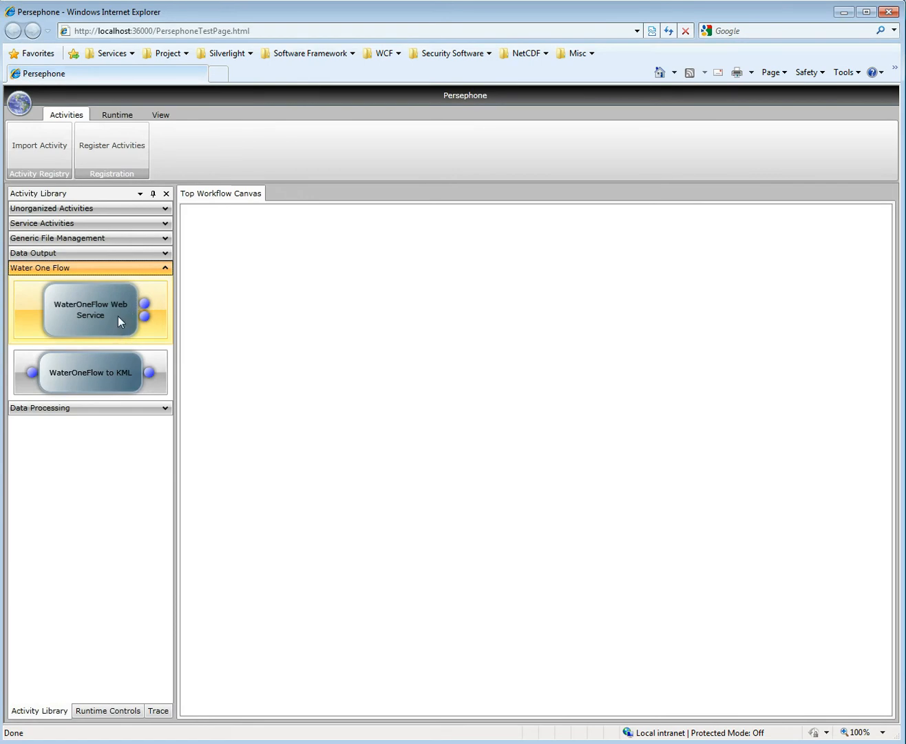
{"action": "double_click", "coordinate": [118, 315]}
{"action": "left_click_drag", "start_coordinate": [250, 232], "coordinate": [248, 380]}
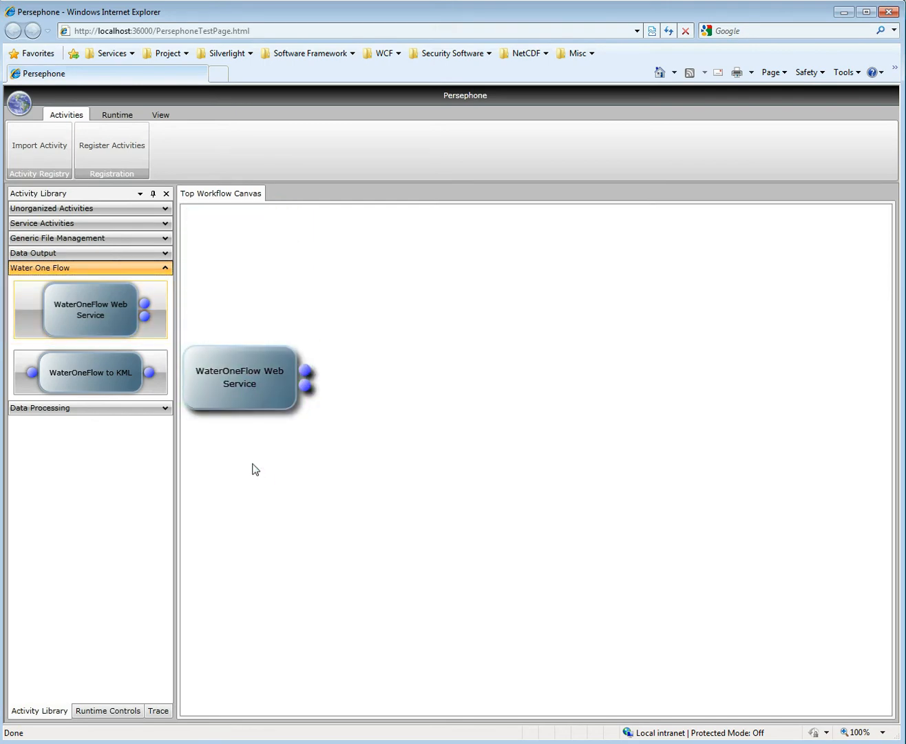
{"action": "double_click", "coordinate": [235, 360]}
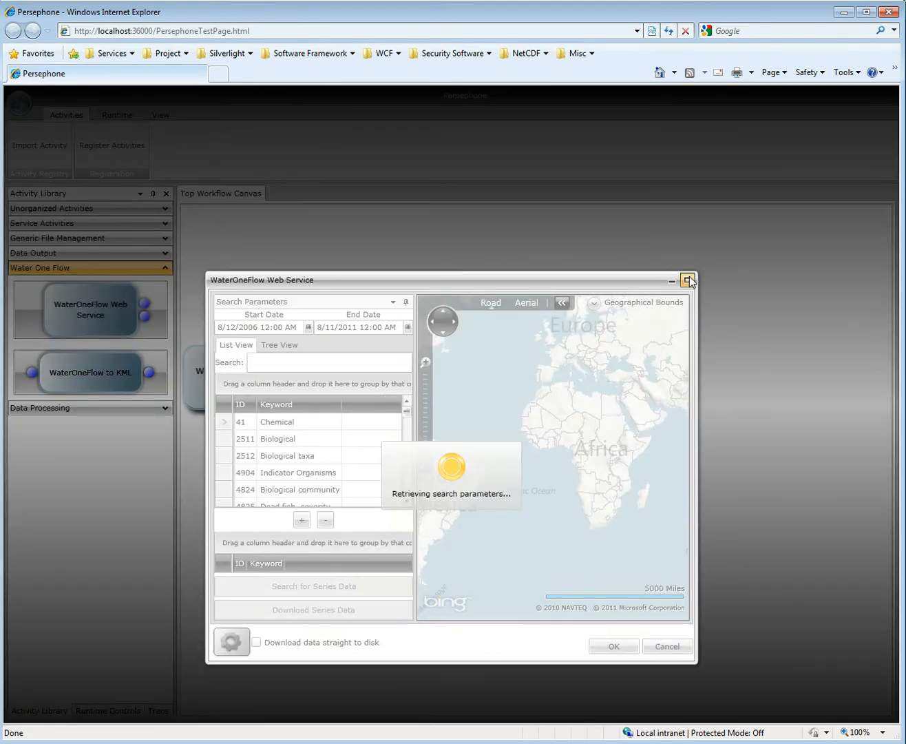
{"action": "left_click", "coordinate": [687, 280]}
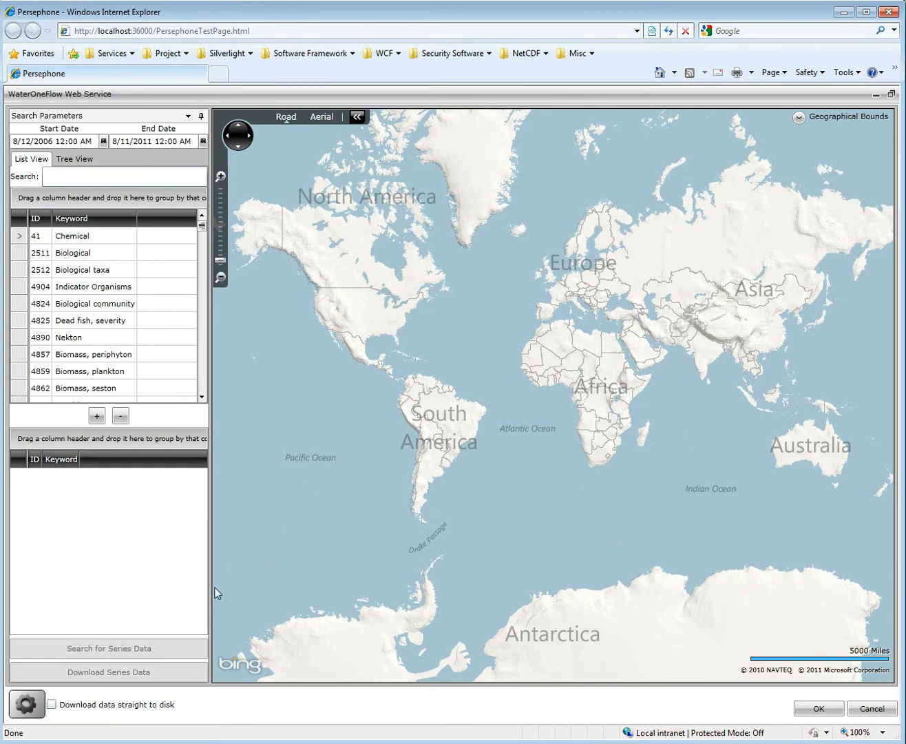
- Examine the enlarged service list and the organization, service and abstract details of NWIS Daily Values, then close the list
{"action": "left_click", "coordinate": [36, 701]}
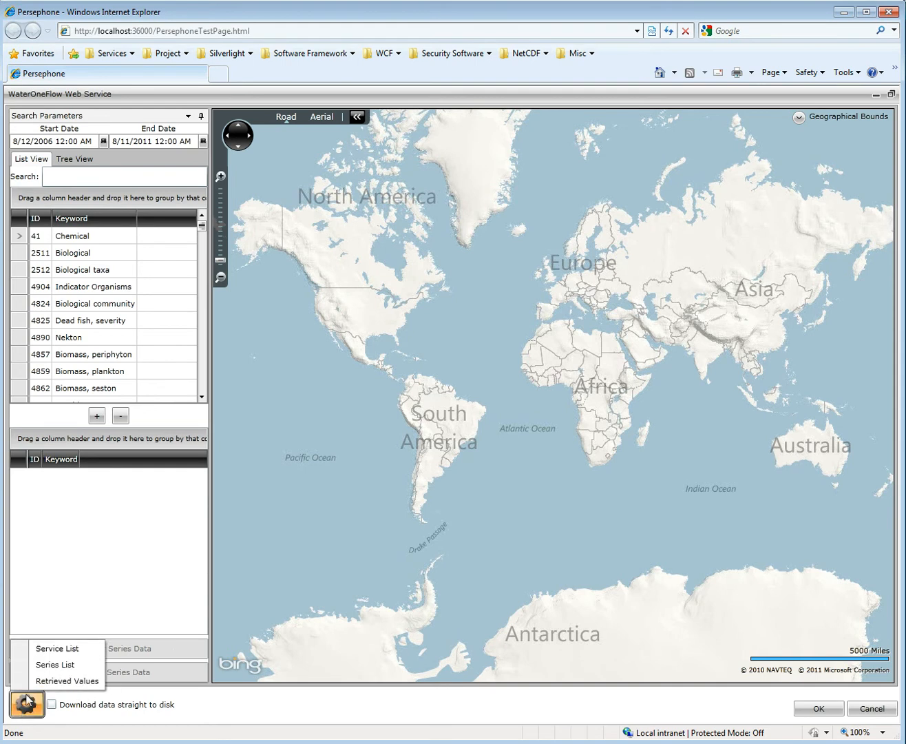
{"action": "left_click", "coordinate": [50, 649]}
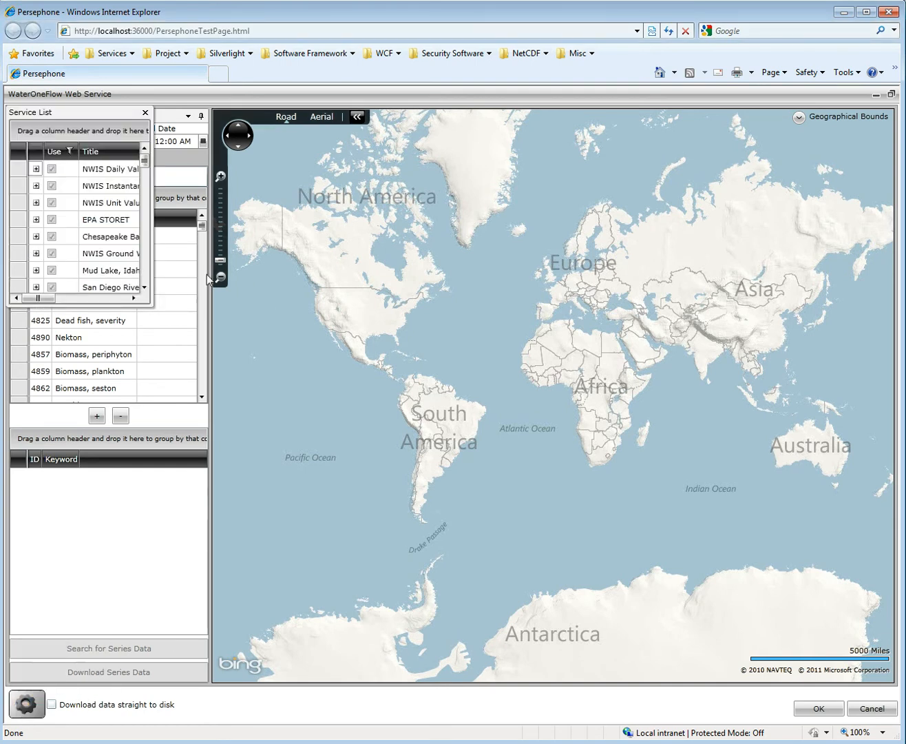
{"action": "left_click_drag", "start_coordinate": [420, 390], "coordinate": [813, 570]}
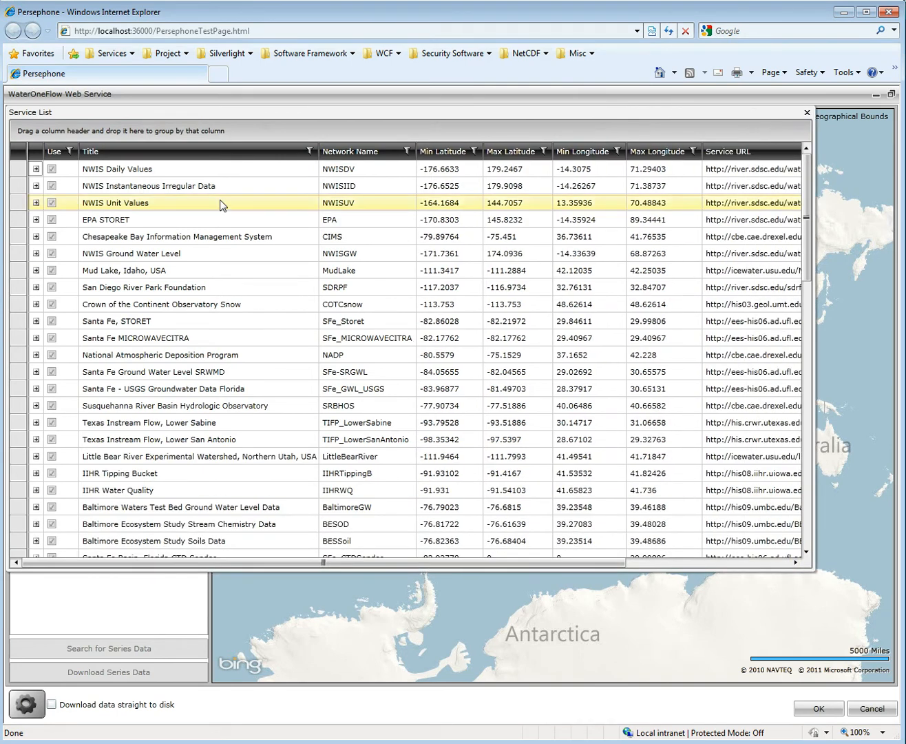
{"action": "left_click", "coordinate": [37, 169]}
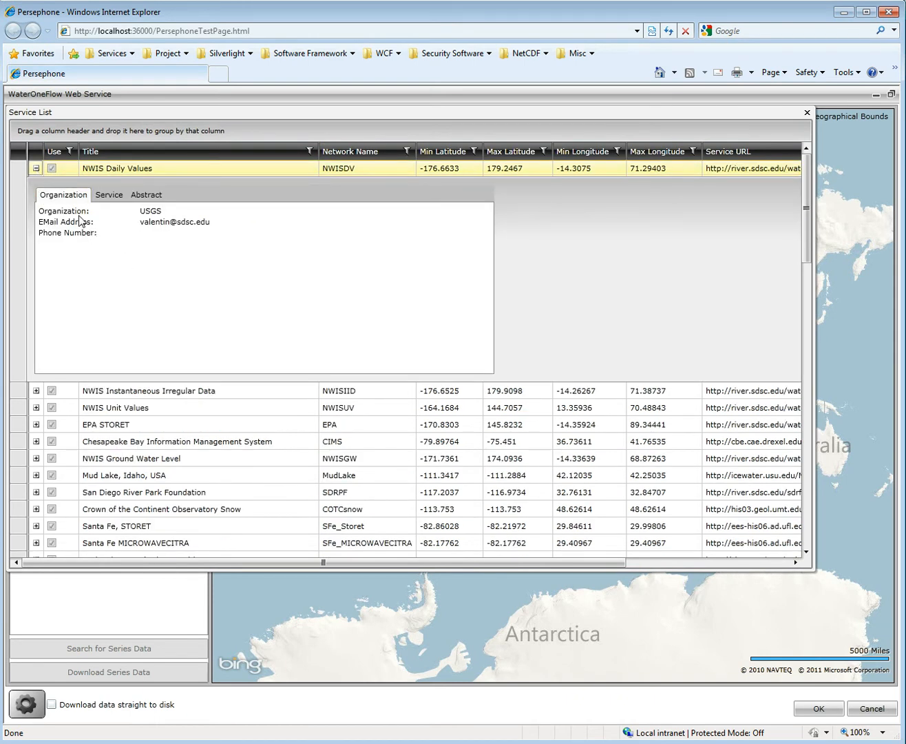
{"action": "left_click", "coordinate": [110, 196]}
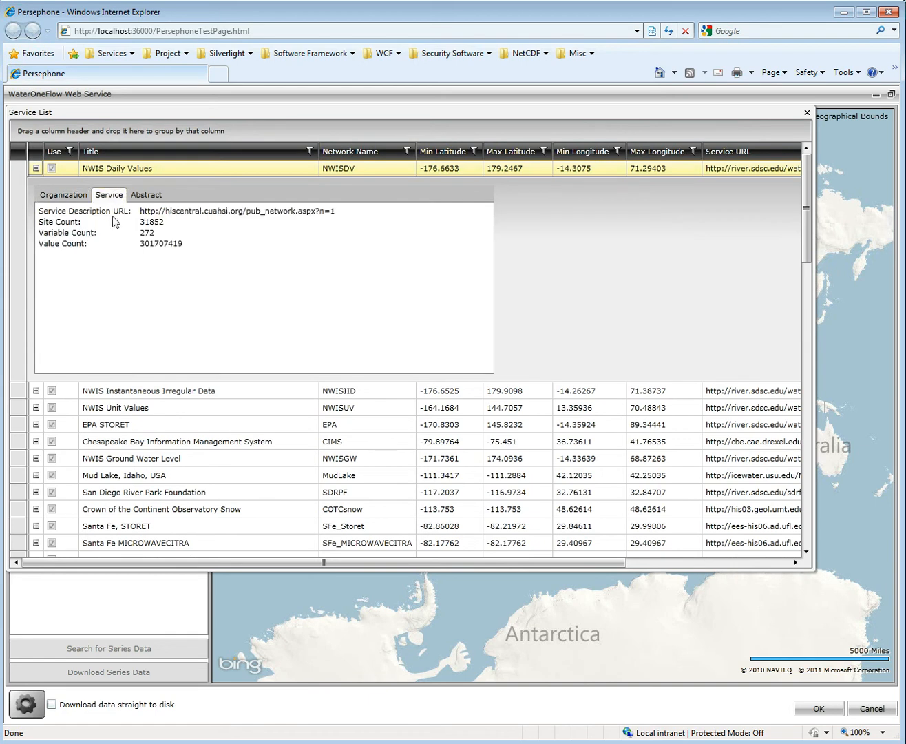
{"action": "left_click", "coordinate": [146, 194]}
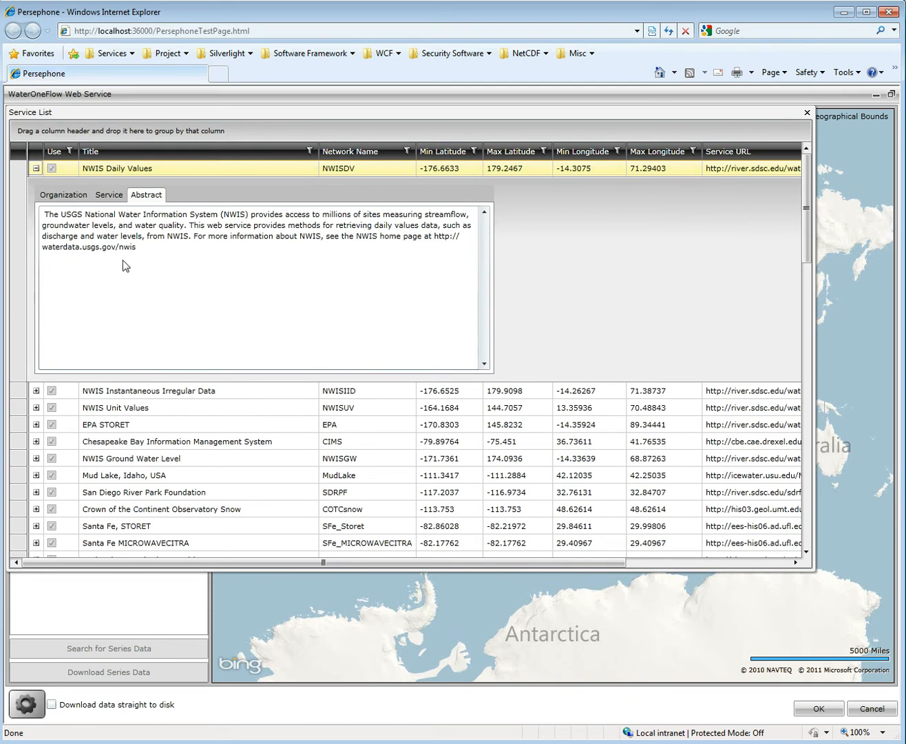
{"action": "left_click", "coordinate": [36, 167]}
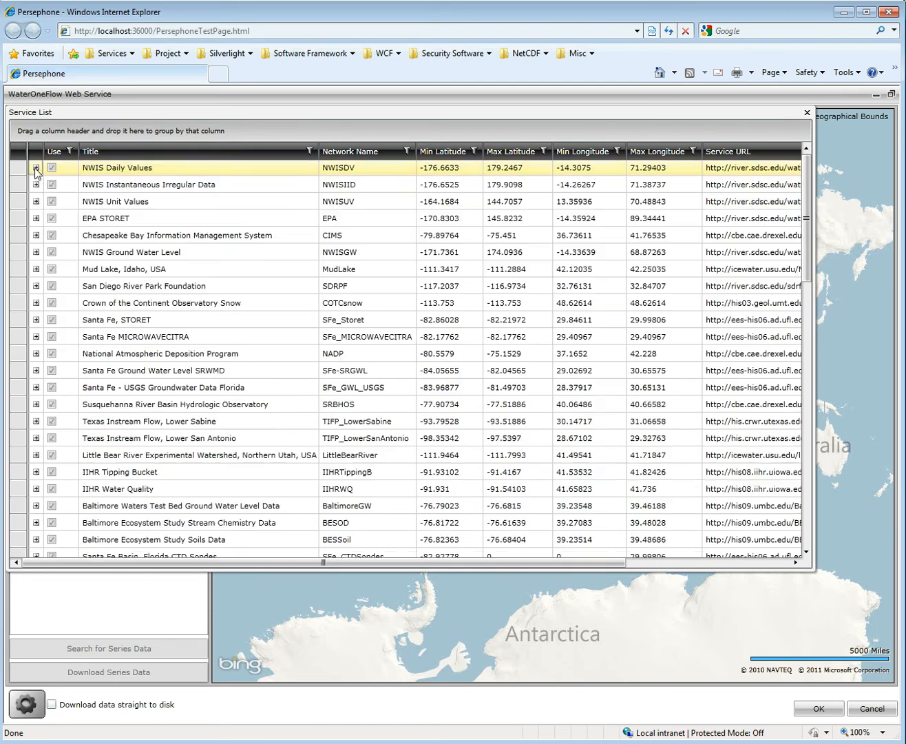
{"action": "left_click", "coordinate": [807, 114]}
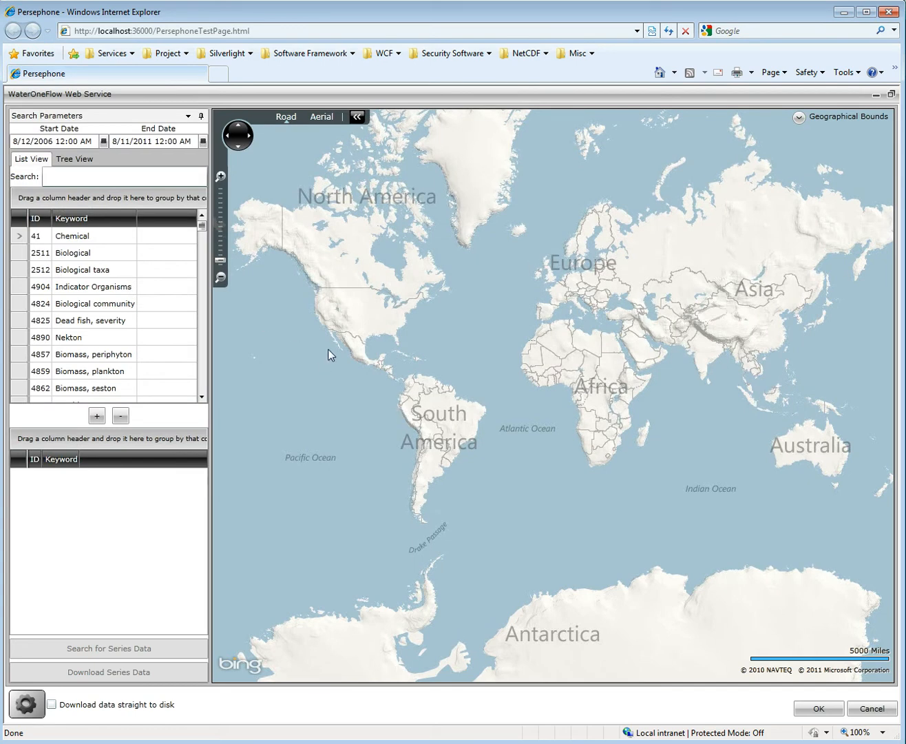
- Filter the keyword list by "Temper" and add "Temperature, water" to the selected search keywords
{"action": "left_click", "coordinate": [91, 182]}
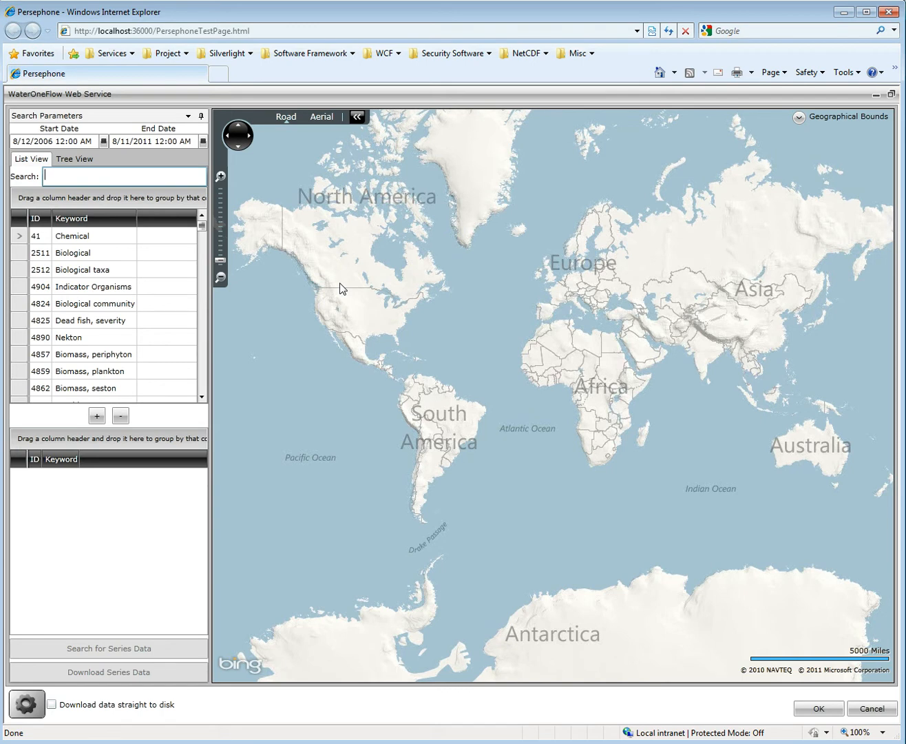
{"action": "type", "text": "Temper"}
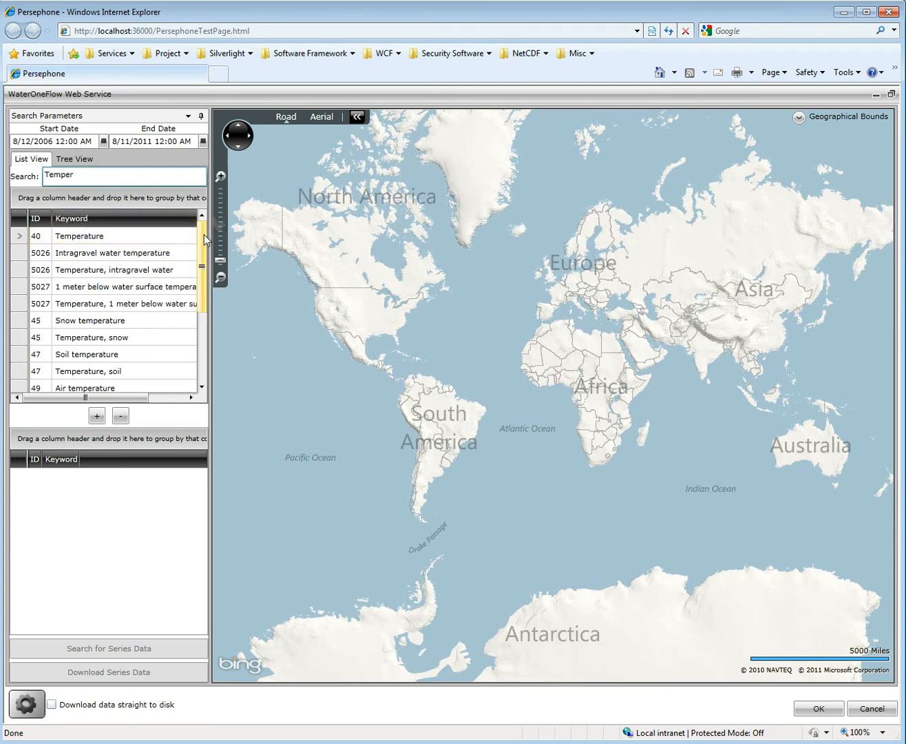
{"action": "scroll", "coordinate": [205, 238], "scroll_direction": "down", "scroll_amount": 3}
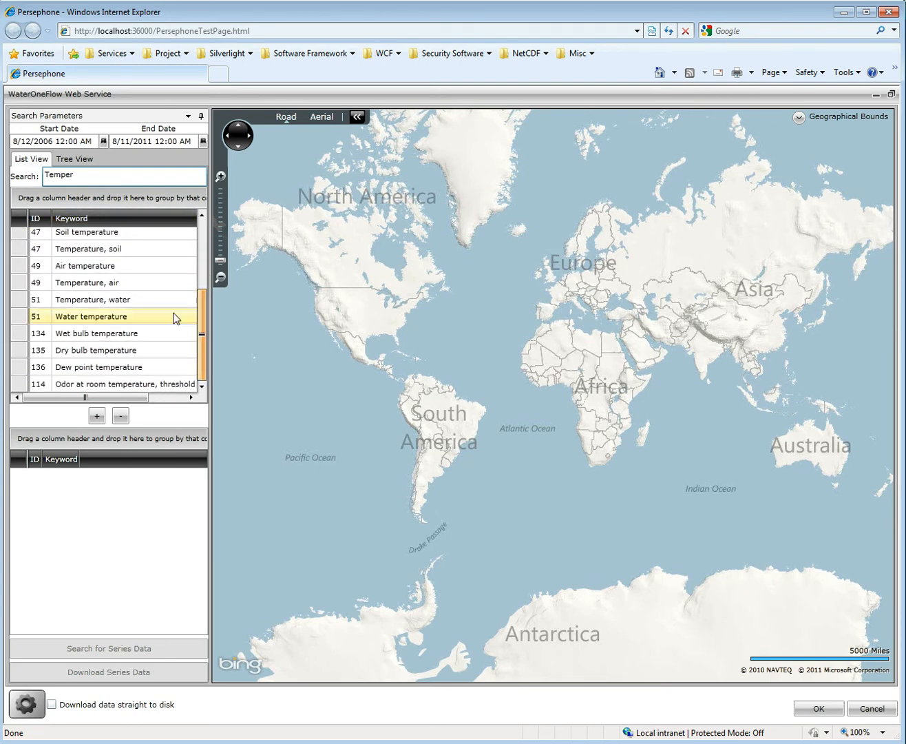
{"action": "left_click", "coordinate": [18, 305]}
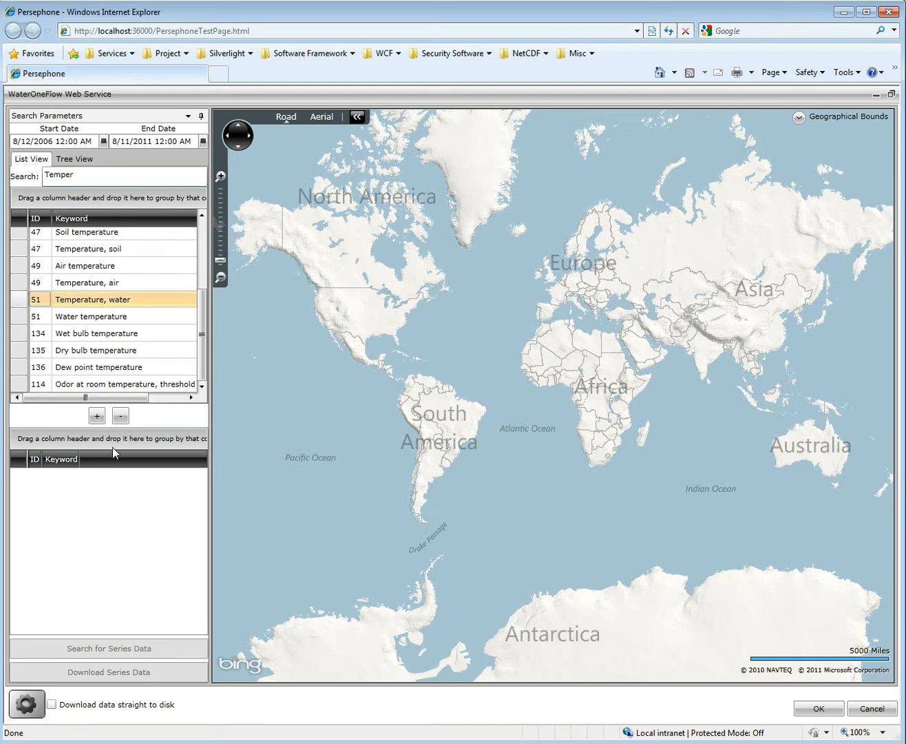
{"action": "left_click", "coordinate": [98, 416]}
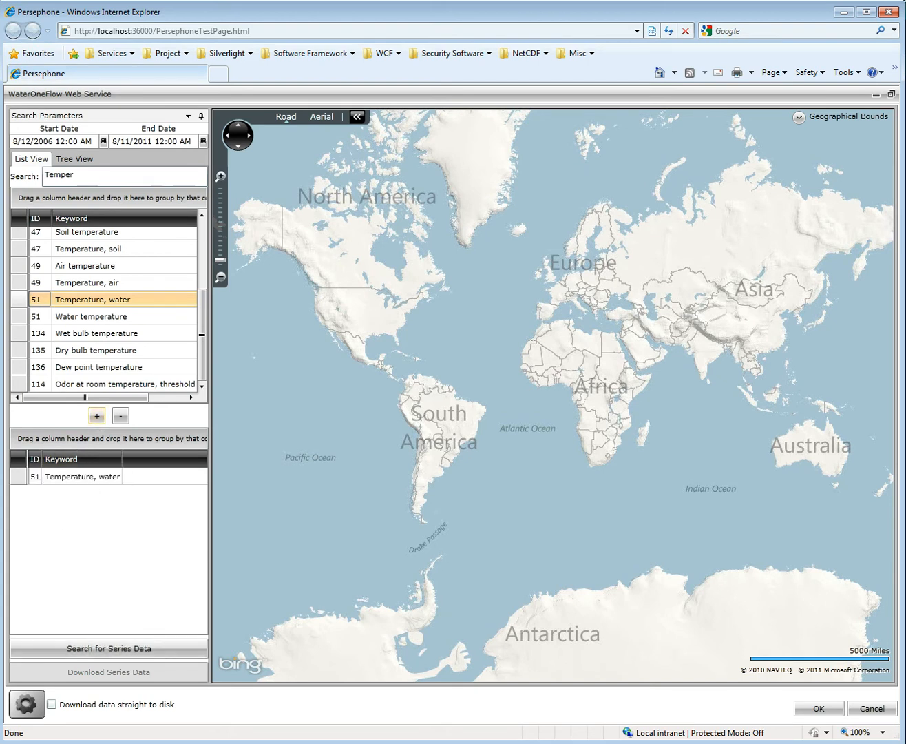
- Add "Temperature, air" from the Hydrosphere > Physical > Temperature branch of the keyword tree, and return to the keyword list
{"action": "left_click", "coordinate": [69, 164]}
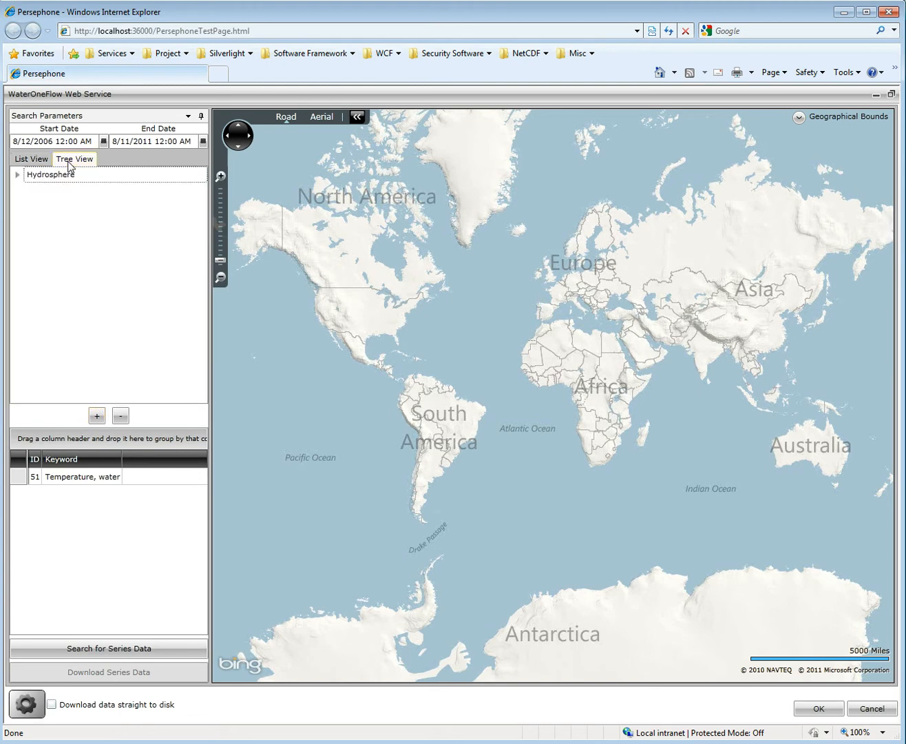
{"action": "left_click", "coordinate": [18, 175]}
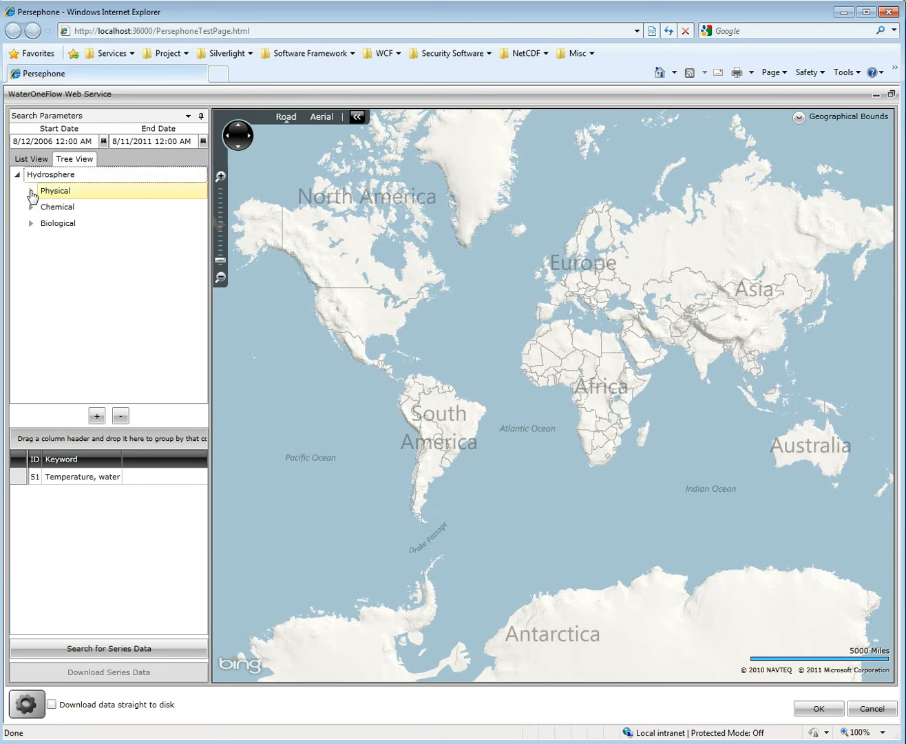
{"action": "left_click", "coordinate": [31, 192]}
{"action": "left_click", "coordinate": [45, 274]}
{"action": "left_click", "coordinate": [82, 320]}
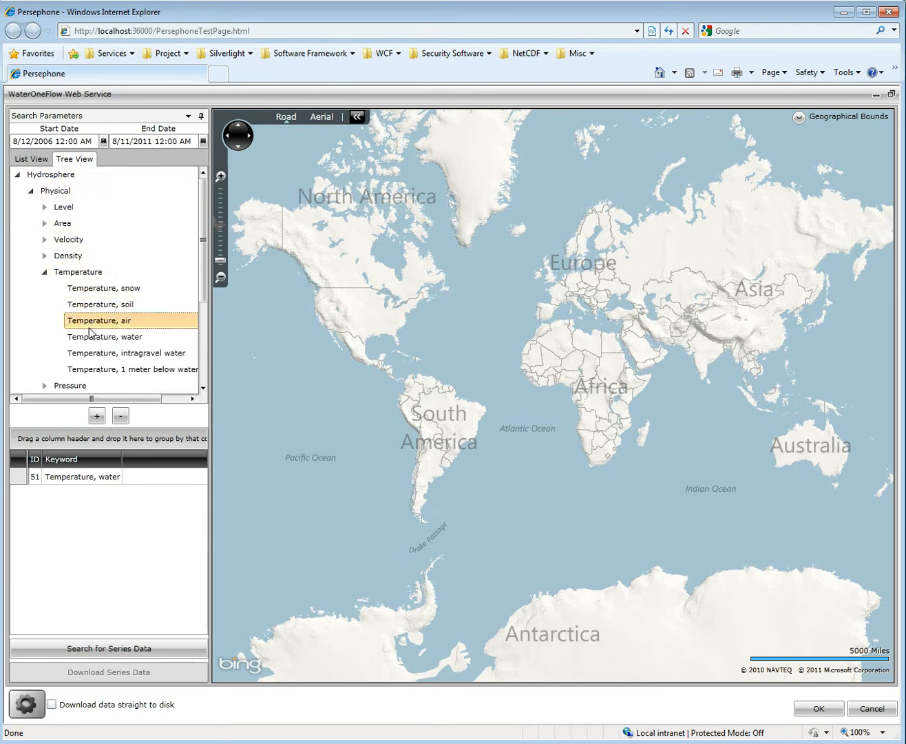
{"action": "left_click", "coordinate": [98, 416]}
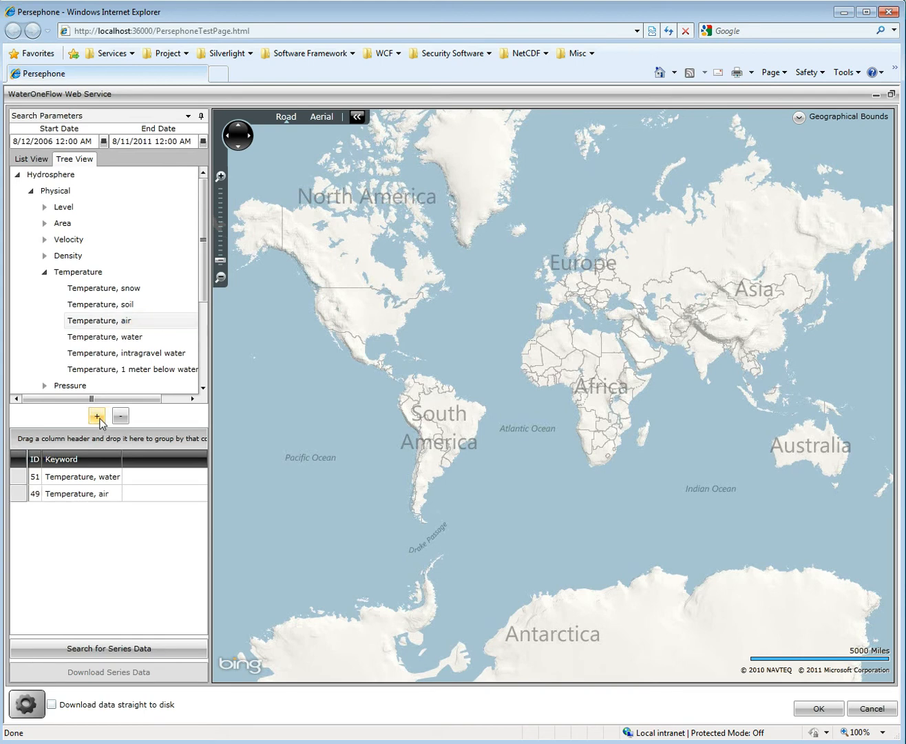
{"action": "left_click", "coordinate": [27, 159]}
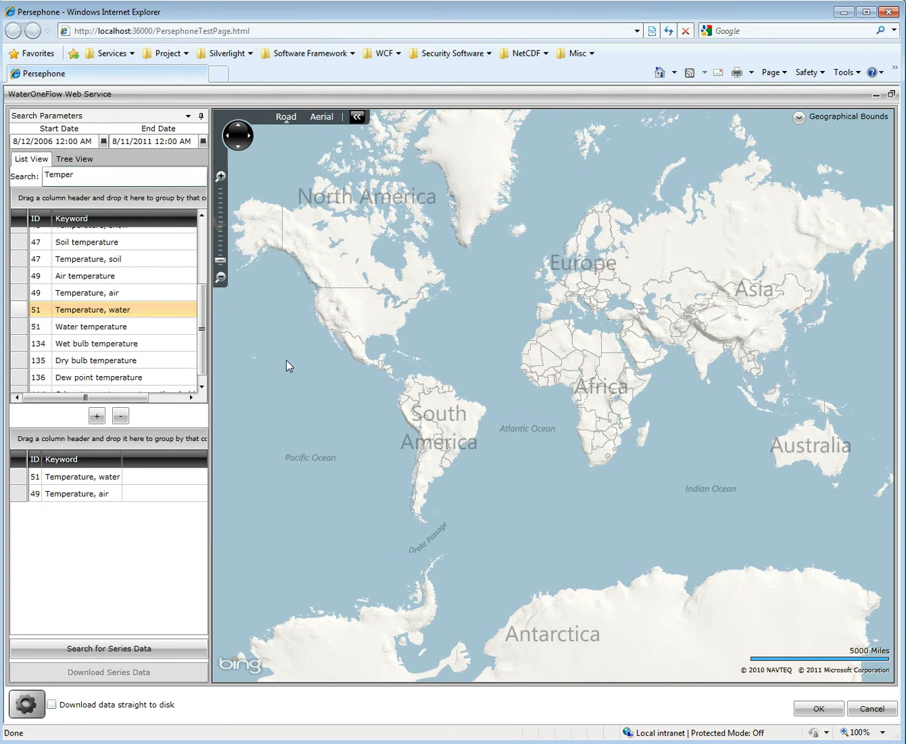
- Look over the calendar and clock choices for the search start date
{"action": "left_click", "coordinate": [103, 143]}
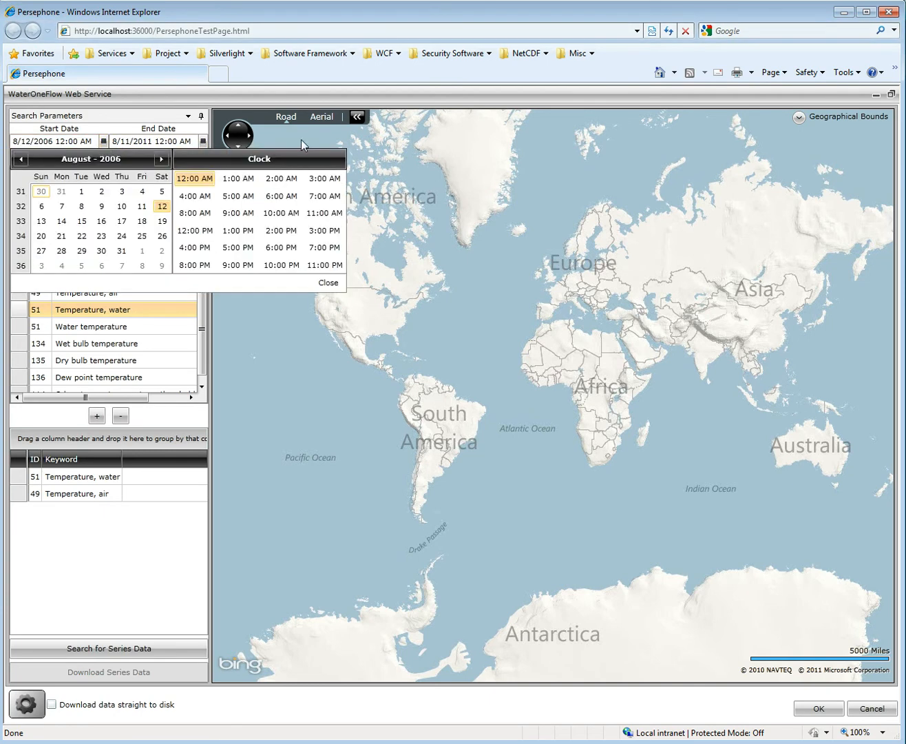
{"action": "left_click", "coordinate": [376, 305]}
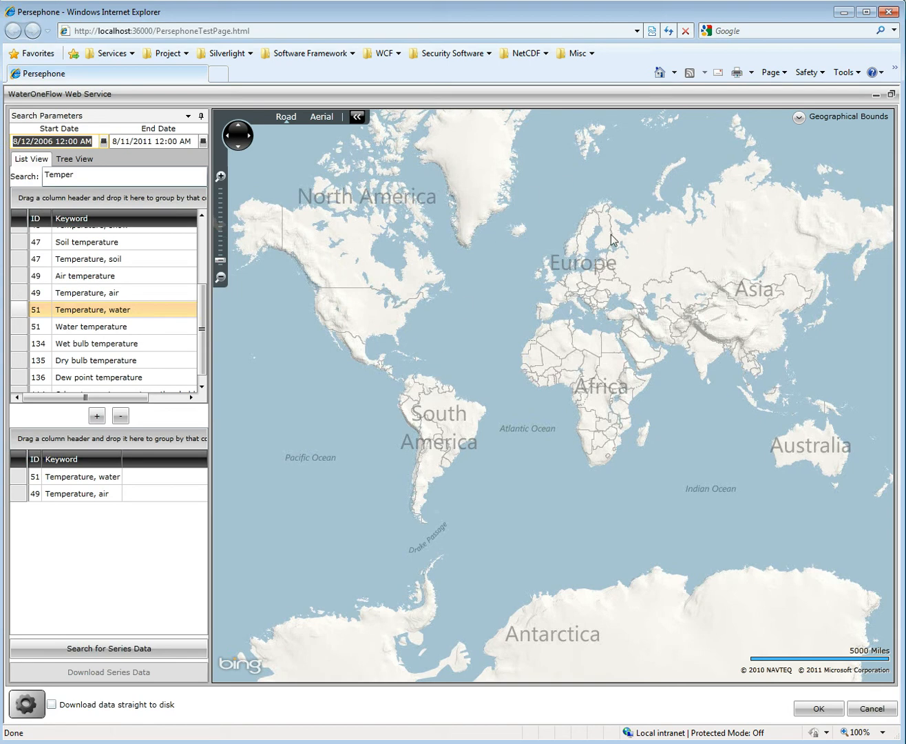
- Show the geographical bounds, frame the map on the southern end of Lake Tahoe around South Lake Tahoe, and search for series data there
{"action": "left_click", "coordinate": [798, 117]}
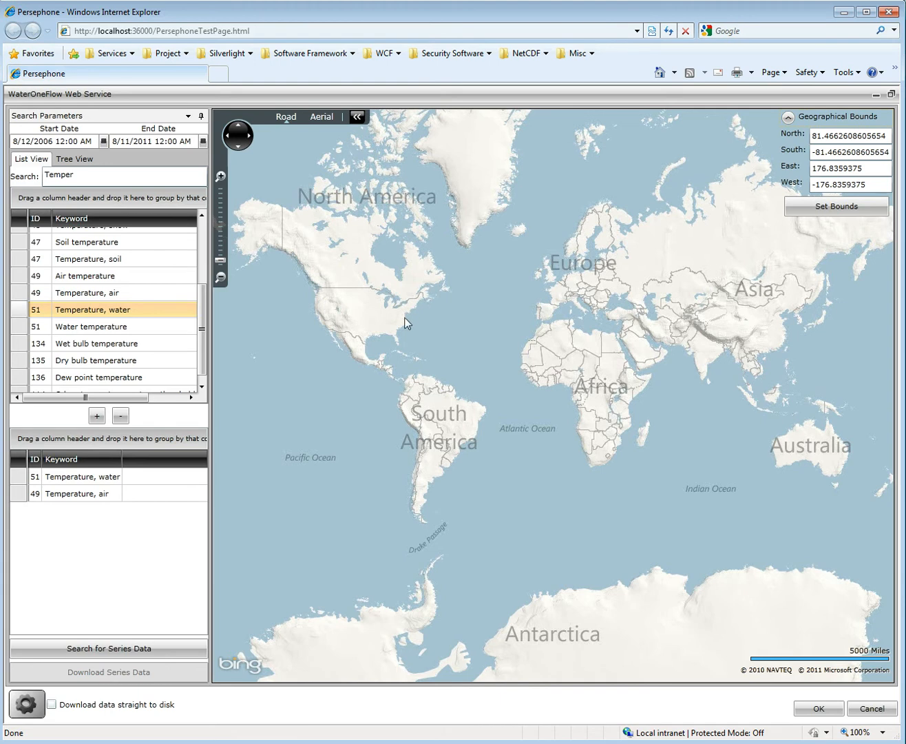
{"action": "left_click_drag", "start_coordinate": [342, 323], "coordinate": [511, 363]}
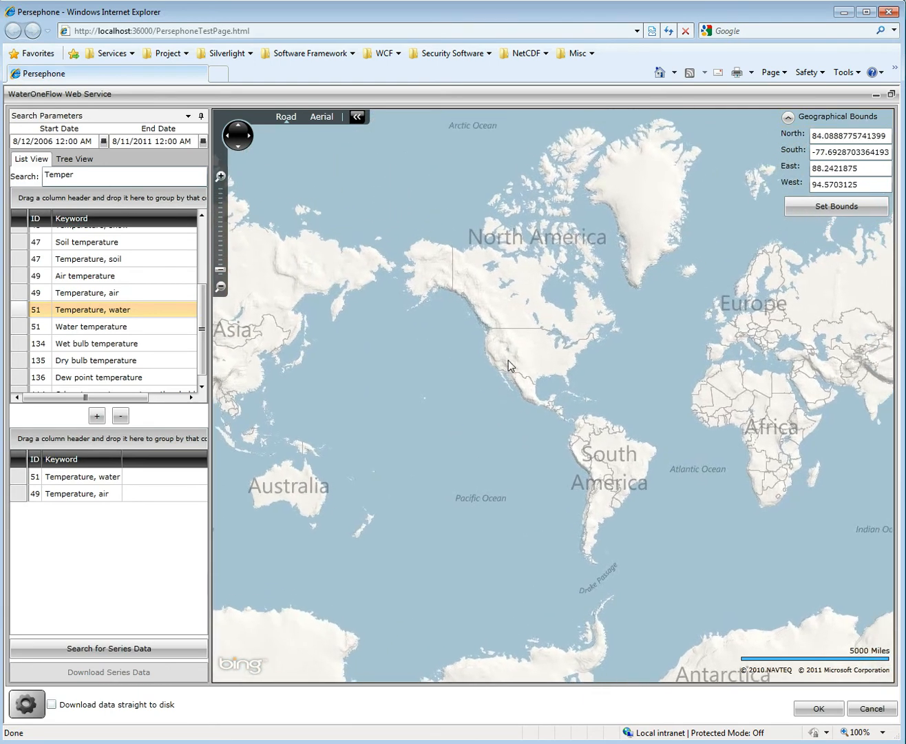
{"action": "scroll", "coordinate": [488, 347], "scroll_direction": "up", "scroll_amount": 4}
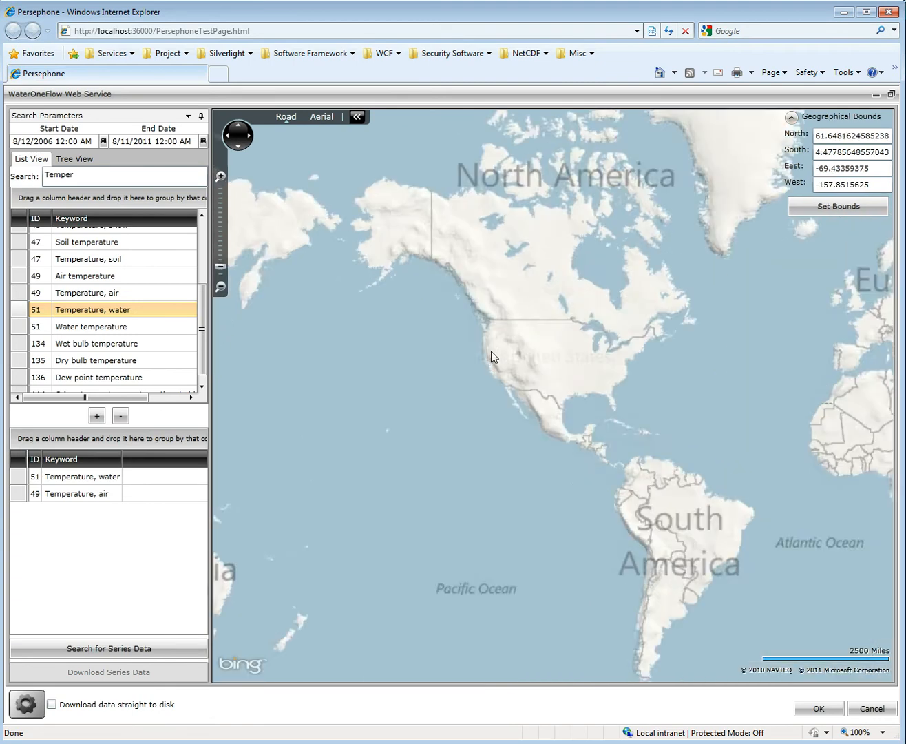
{"action": "scroll", "coordinate": [504, 385], "scroll_direction": "up", "scroll_amount": 7}
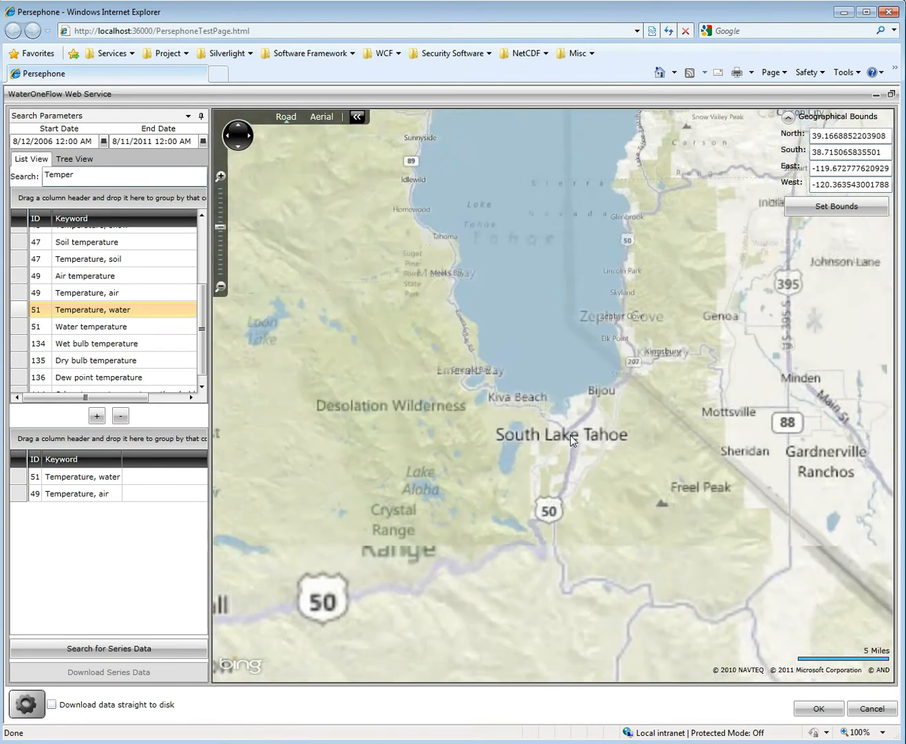
{"action": "left_click_drag", "start_coordinate": [570, 433], "coordinate": [643, 361]}
{"action": "scroll", "coordinate": [570, 329], "scroll_direction": "up", "scroll_amount": 1}
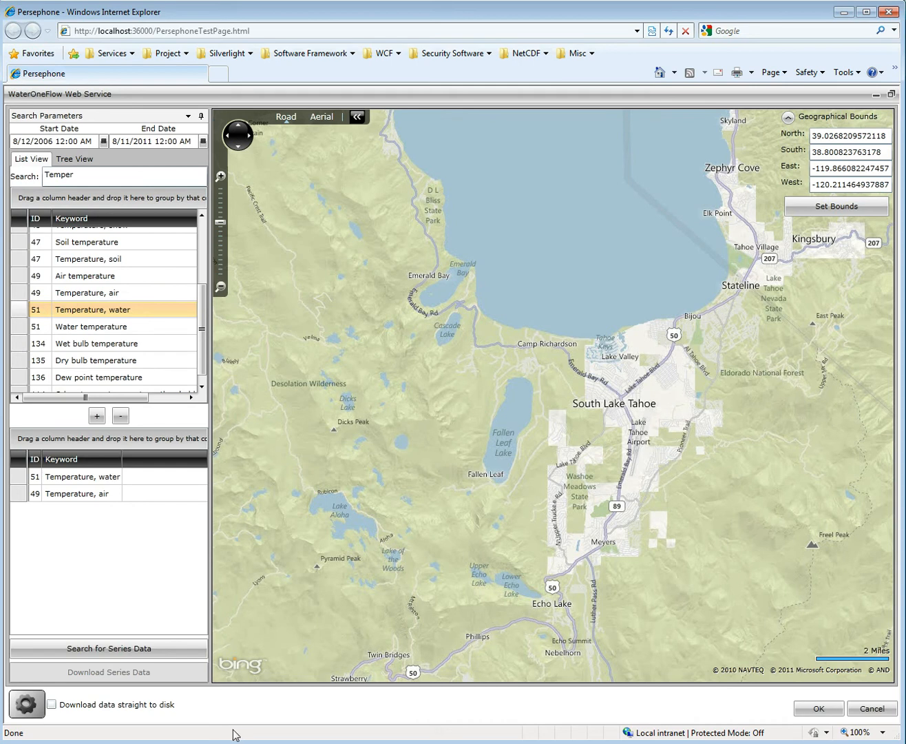
{"action": "left_click", "coordinate": [176, 654]}
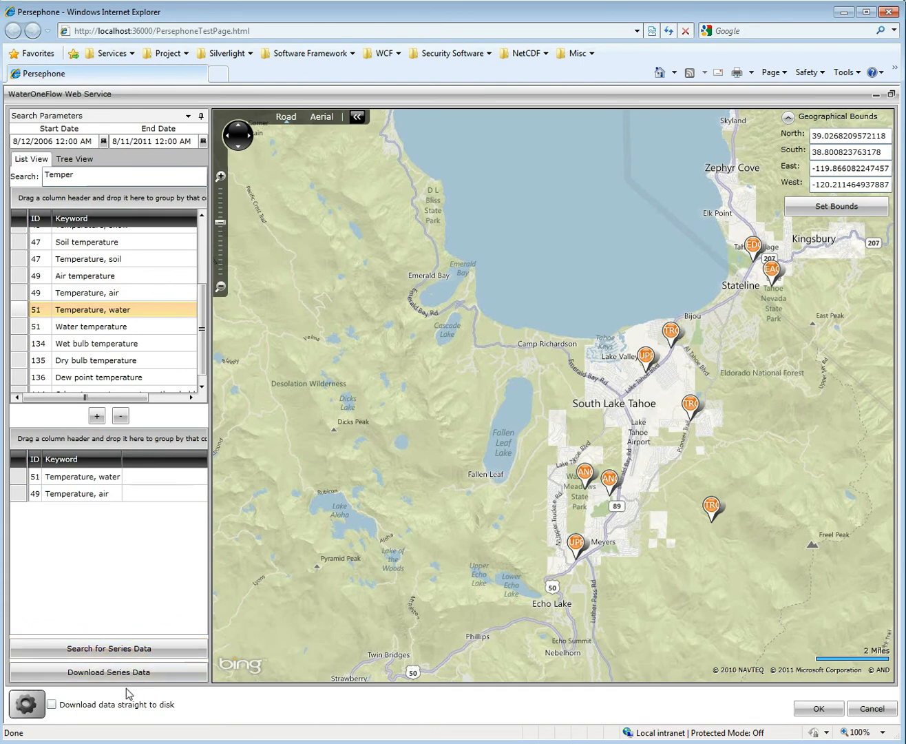
- Examine the enlarged series list and the water temperature details of the Upper Truckee sites at Hwy 50 and South Lake Tahoe, then close it
{"action": "left_click", "coordinate": [34, 708]}
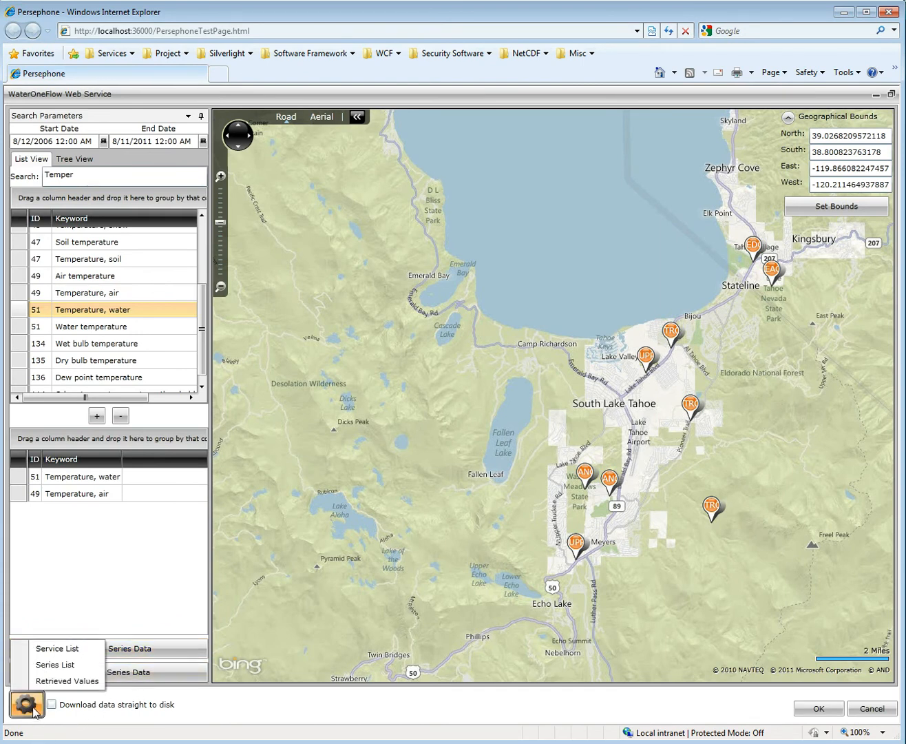
{"action": "left_click", "coordinate": [55, 664]}
{"action": "left_click_drag", "start_coordinate": [152, 309], "coordinate": [859, 559]}
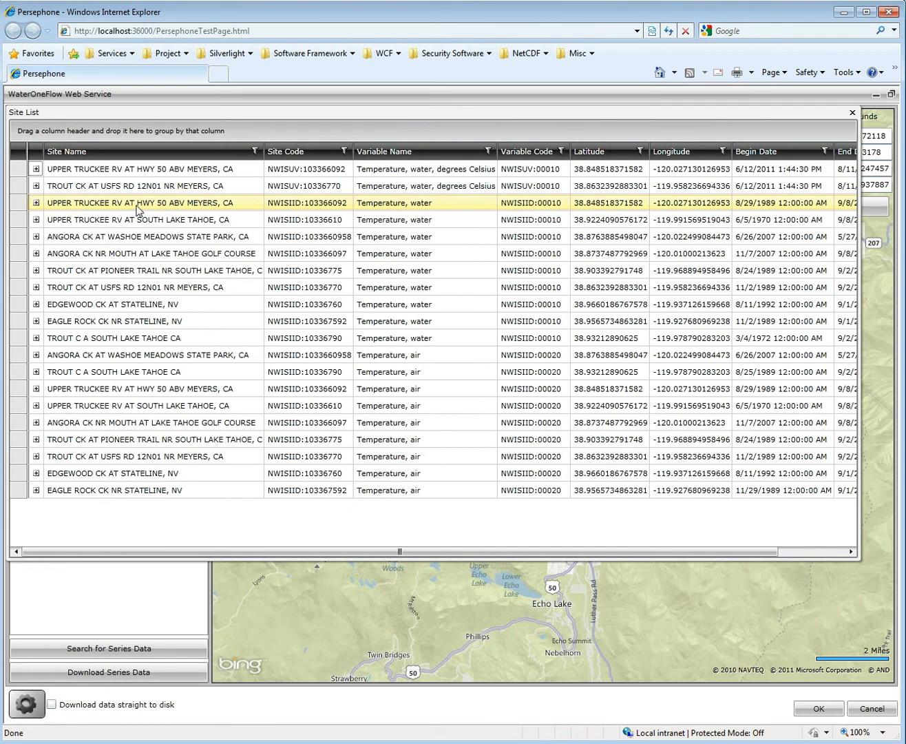
{"action": "left_click", "coordinate": [85, 174]}
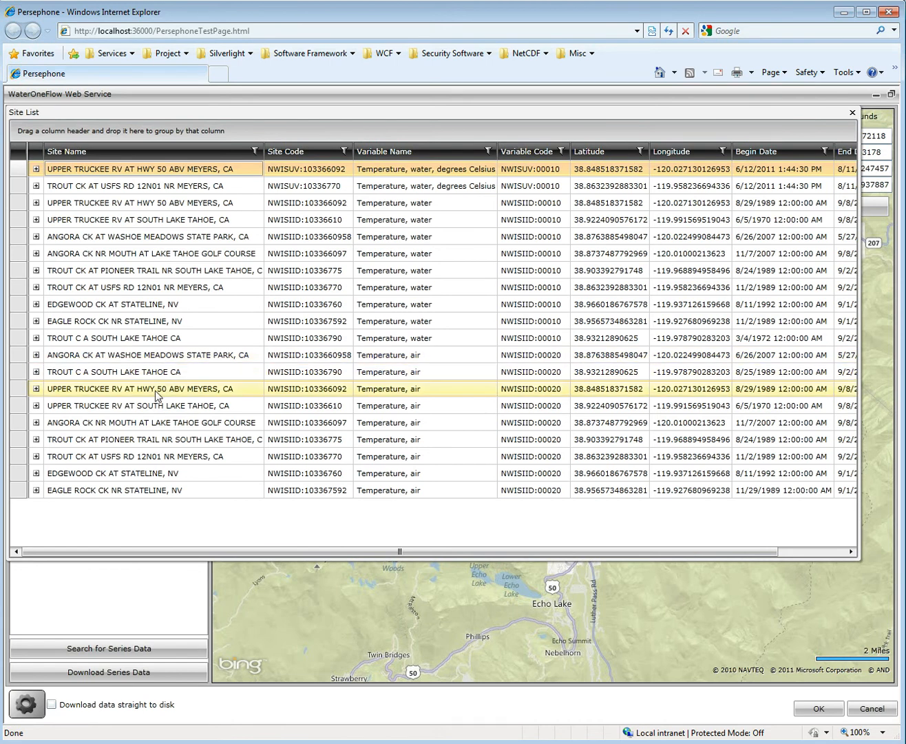
{"action": "left_click", "coordinate": [37, 168]}
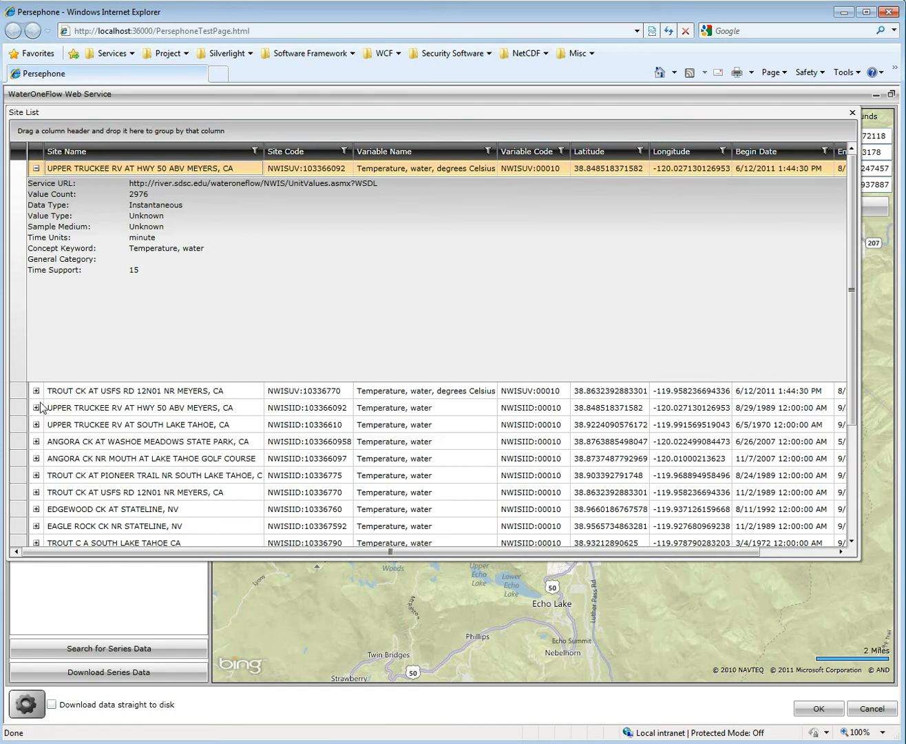
{"action": "left_click", "coordinate": [36, 424]}
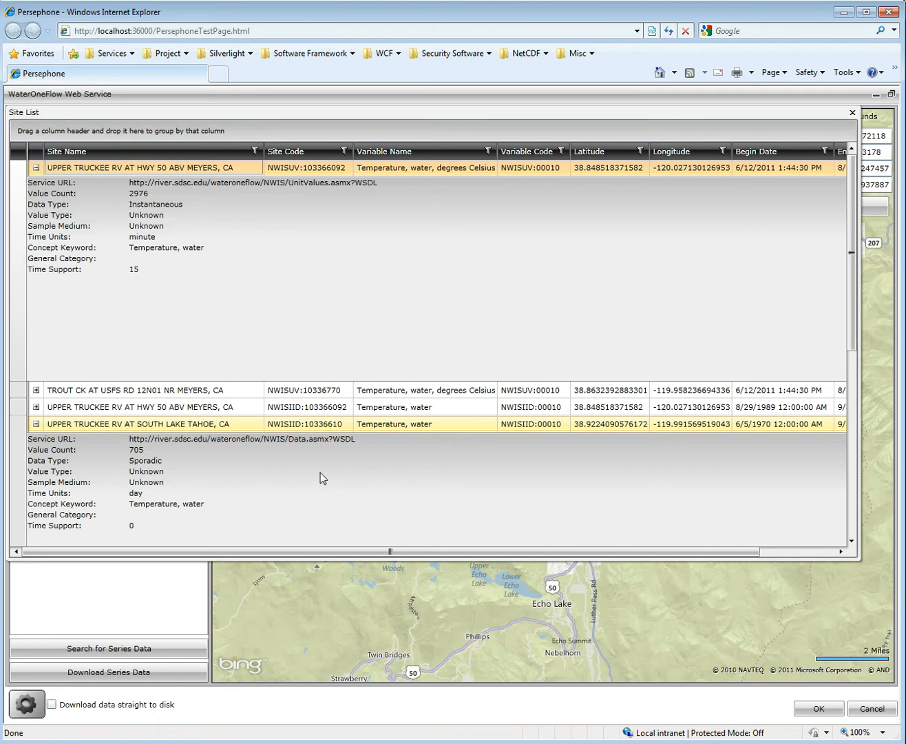
{"action": "left_click", "coordinate": [851, 114]}
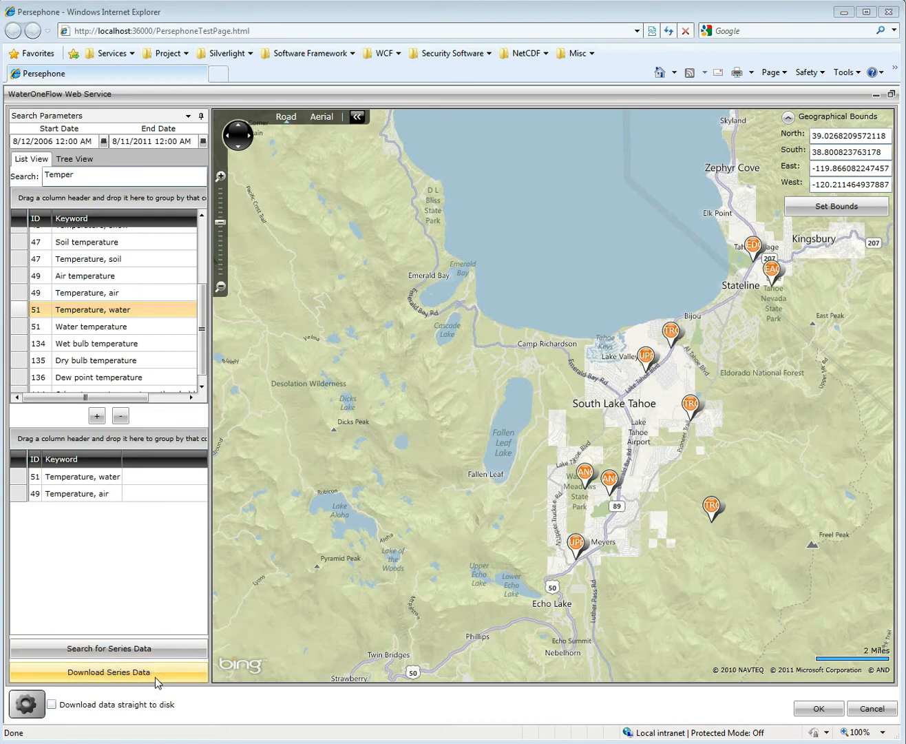
- Download the series data straight to disk as TimeSeries.xml on the Desktop, replacing the existing file
{"action": "left_click", "coordinate": [126, 714]}
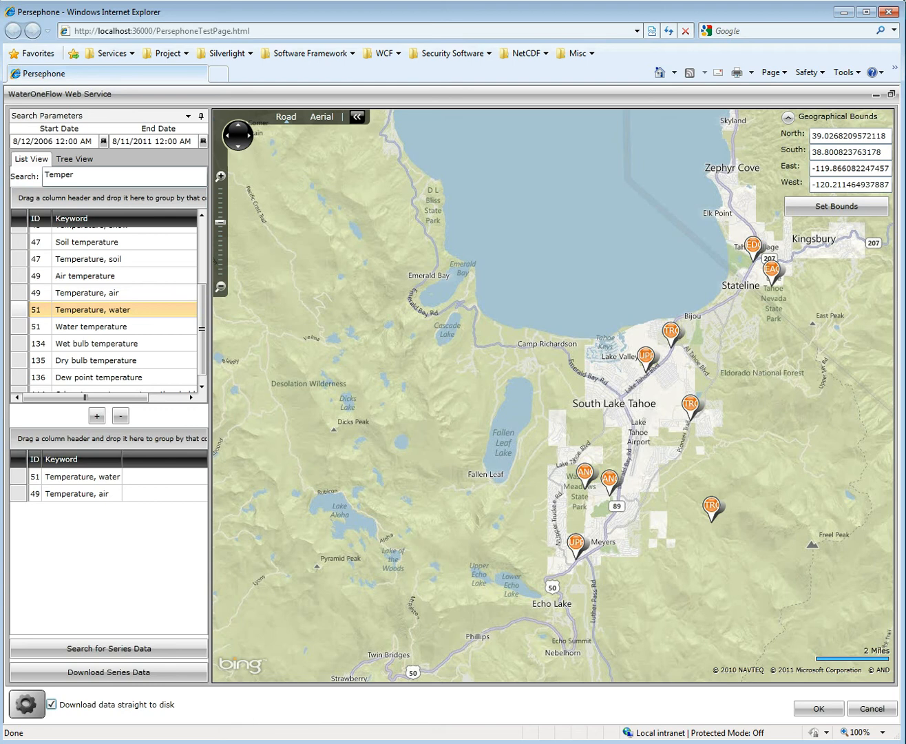
{"action": "left_click", "coordinate": [138, 673]}
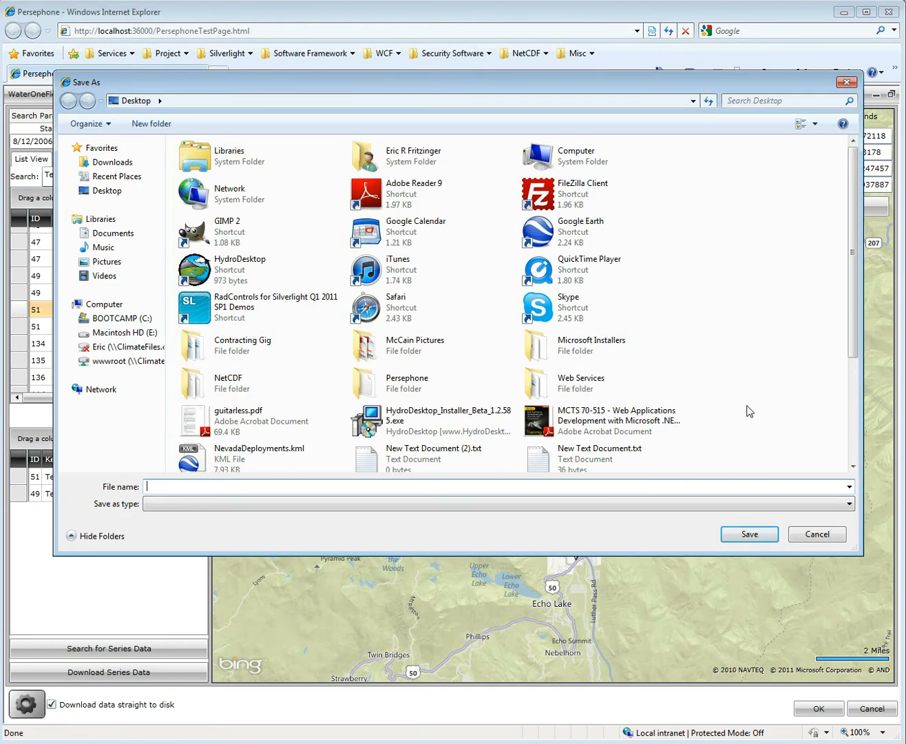
{"action": "scroll", "coordinate": [748, 414], "scroll_direction": "down", "scroll_amount": 3}
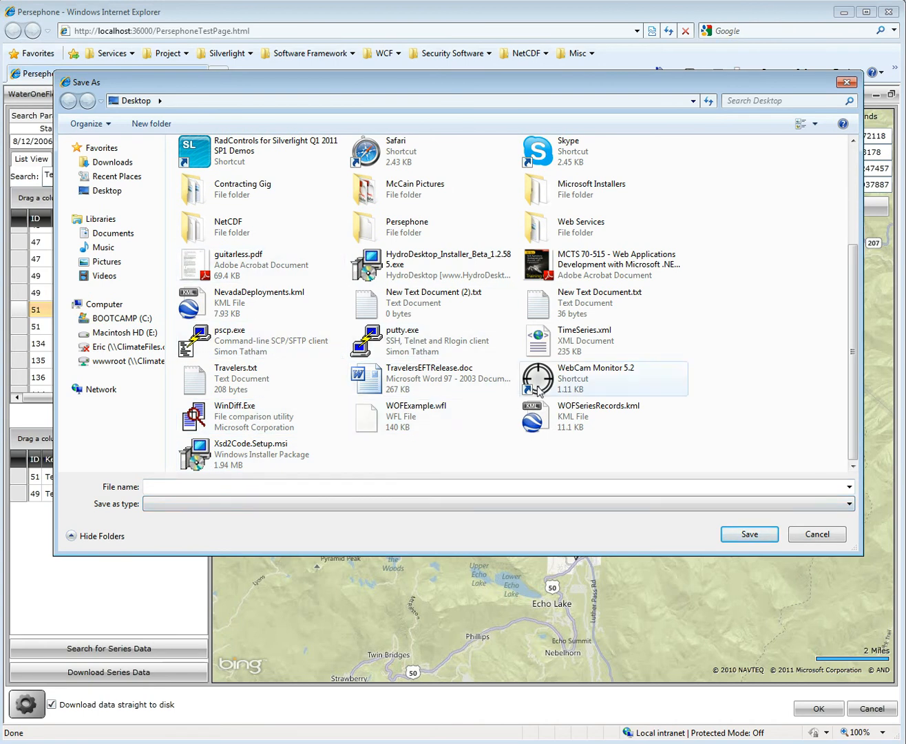
{"action": "left_click", "coordinate": [576, 350]}
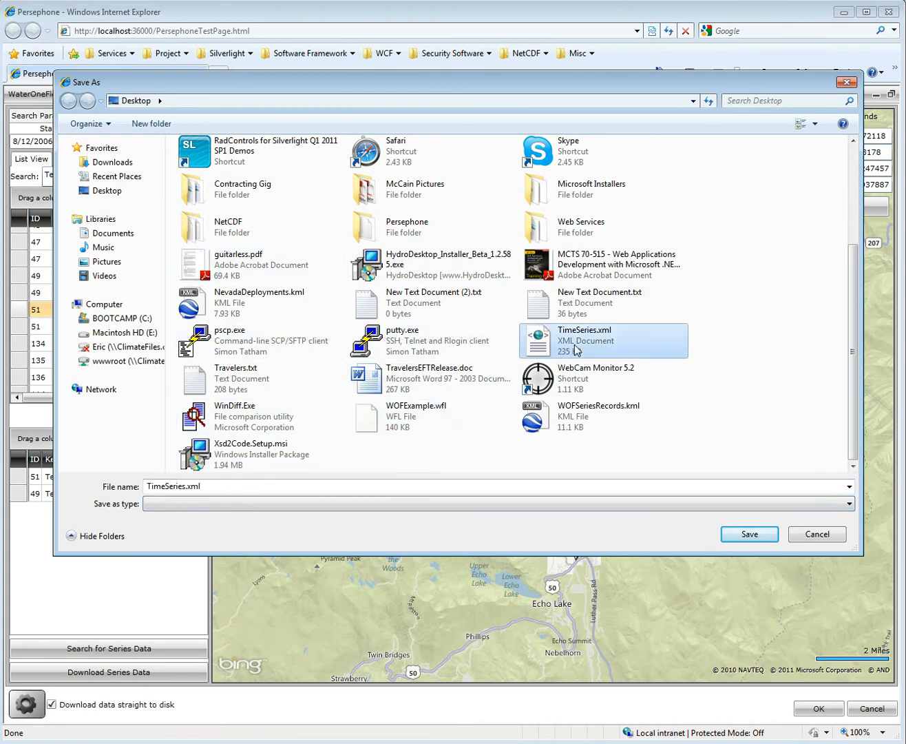
{"action": "left_click", "coordinate": [745, 540]}
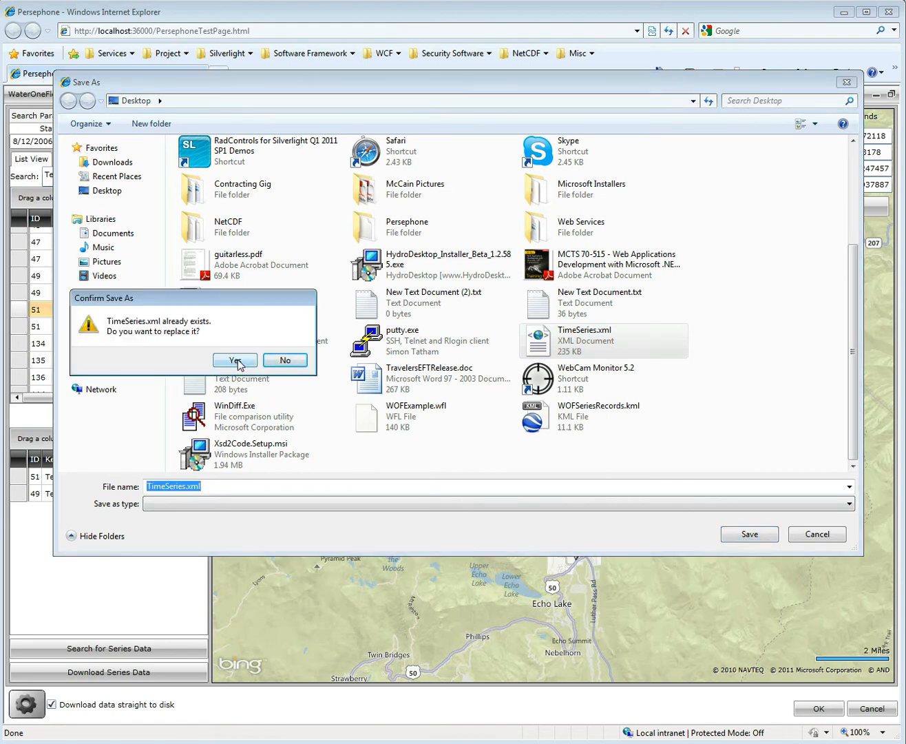
{"action": "left_click", "coordinate": [235, 361]}
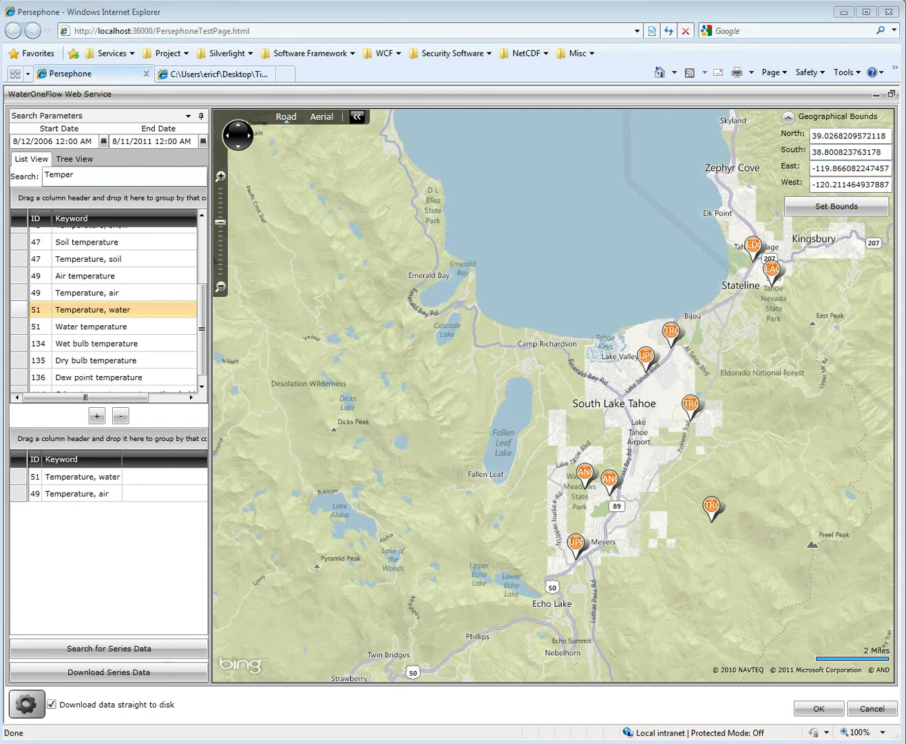
- Look through the site information and temperature values in the downloaded TimeSeries.xml, and close it
{"action": "left_click", "coordinate": [250, 76]}
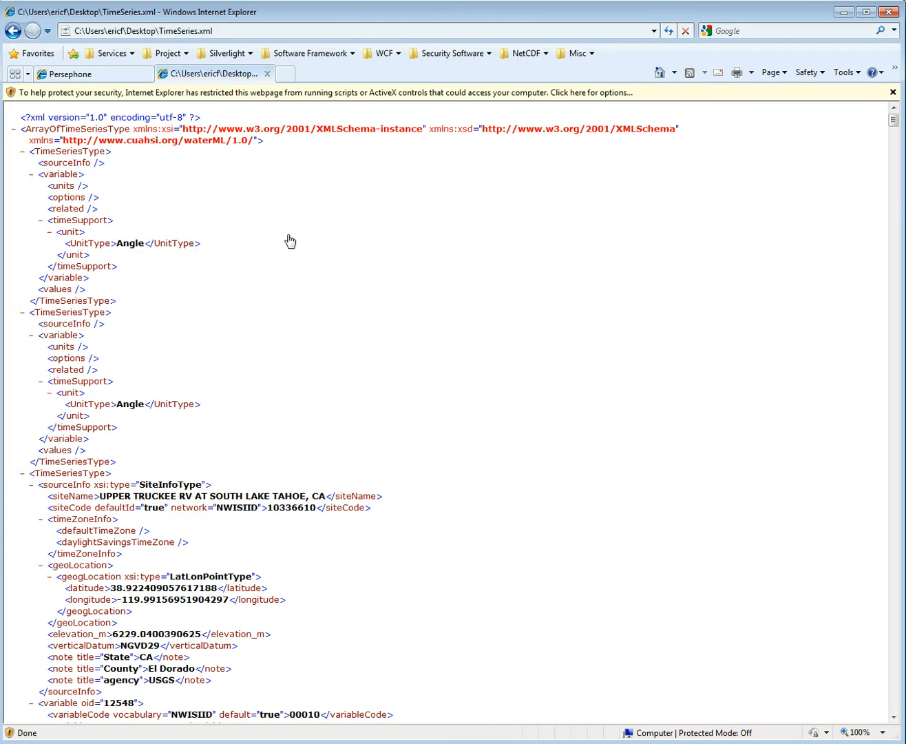
{"action": "scroll", "coordinate": [497, 397], "scroll_direction": "down", "scroll_amount": 3}
{"action": "scroll", "coordinate": [497, 396], "scroll_direction": "down", "scroll_amount": 20}
{"action": "scroll", "coordinate": [816, 469], "scroll_direction": "down", "scroll_amount": 20}
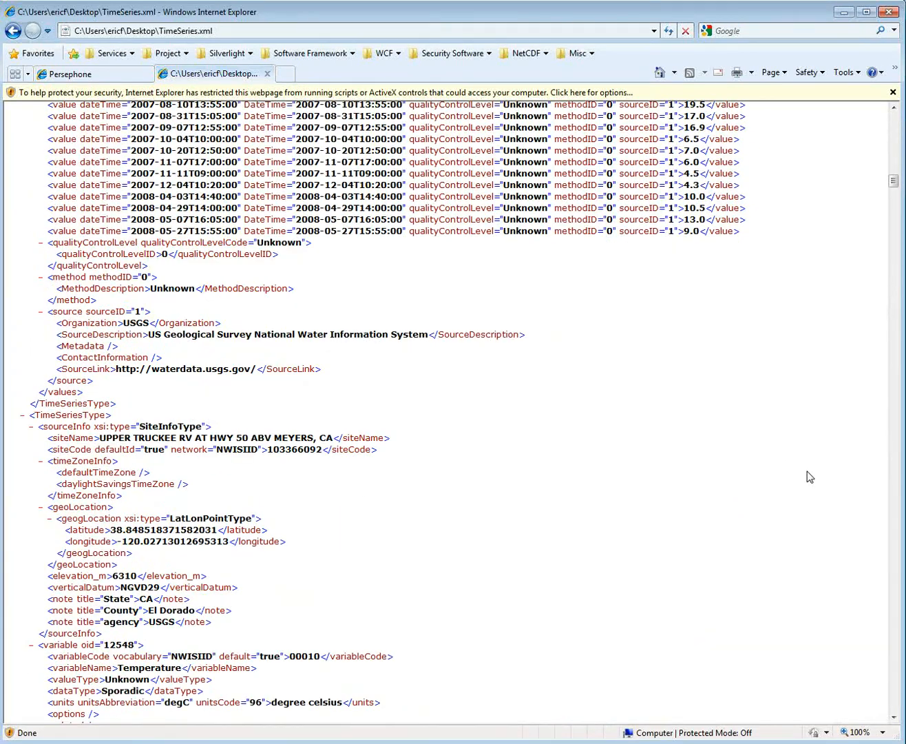
{"action": "left_click", "coordinate": [267, 74]}
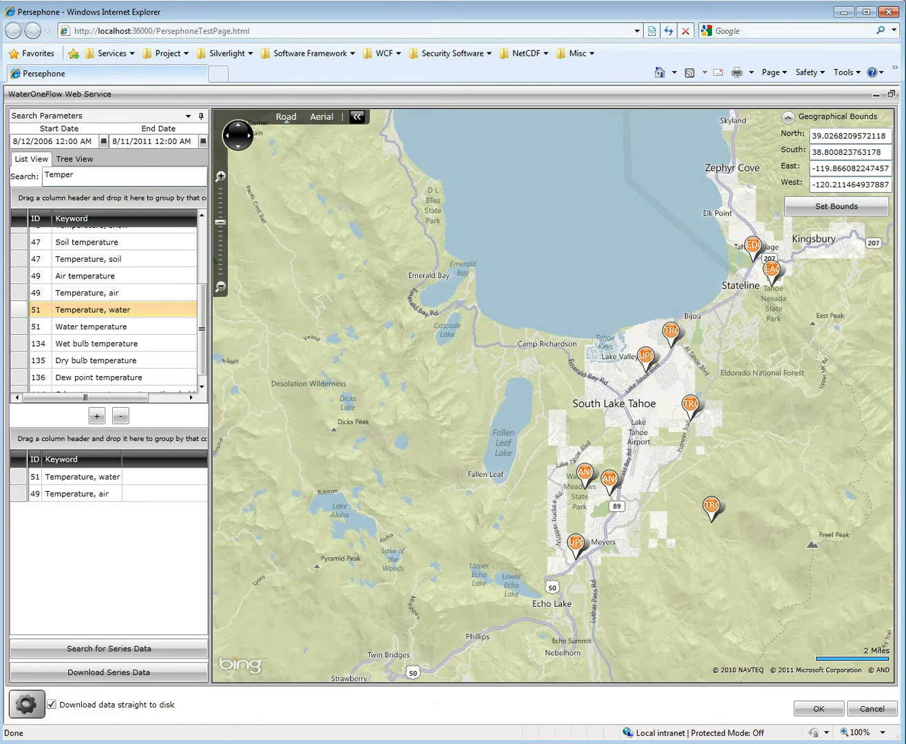
- Examine the series information and dated temperature values for UPPER TRUCKEE RV AT SOUTH LAKE TAHOE in an enlarged retrieved values list, and close it
{"action": "left_click", "coordinate": [35, 713]}
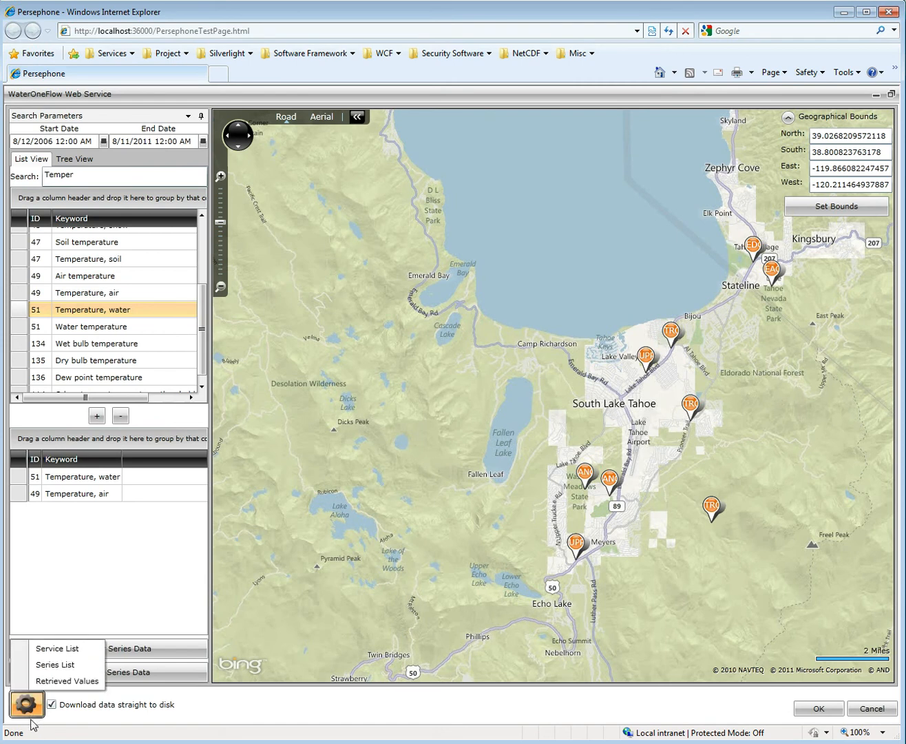
{"action": "left_click", "coordinate": [59, 681]}
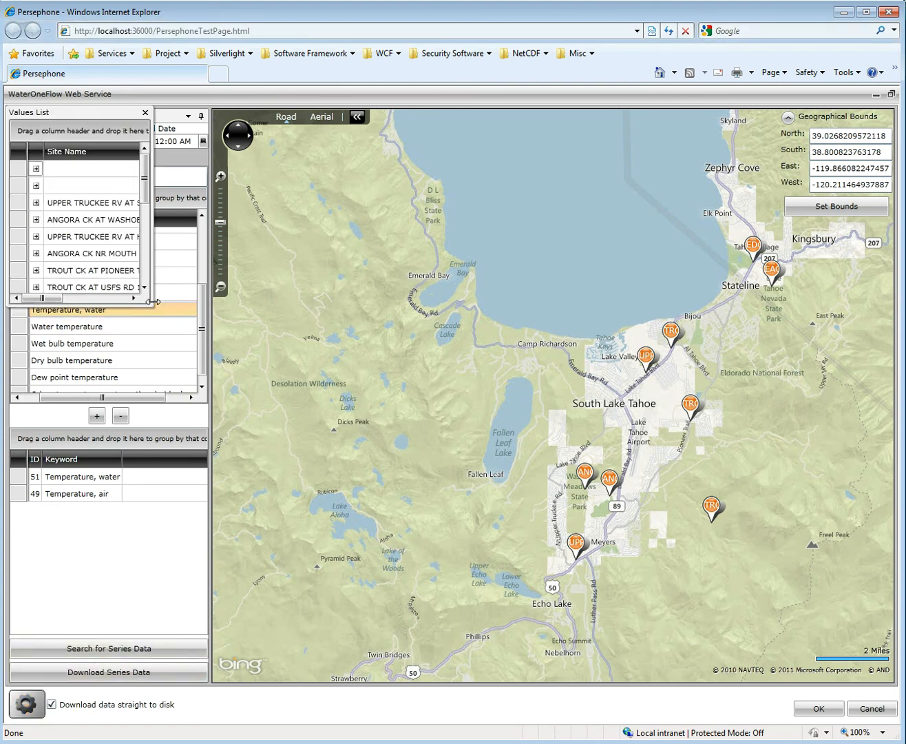
{"action": "left_click_drag", "start_coordinate": [152, 303], "coordinate": [856, 528]}
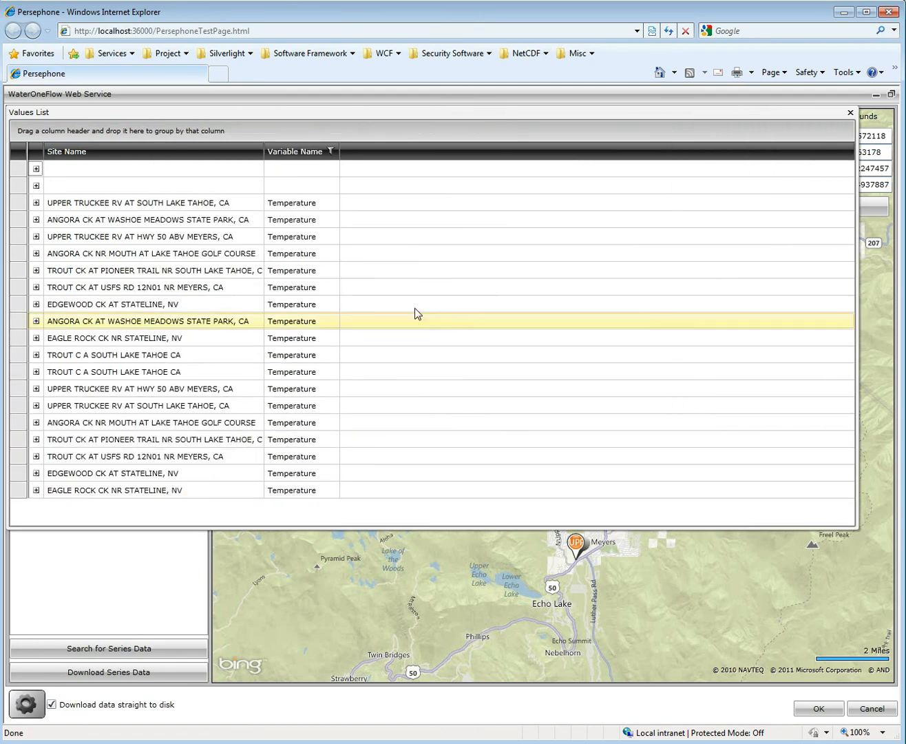
{"action": "left_click", "coordinate": [38, 203]}
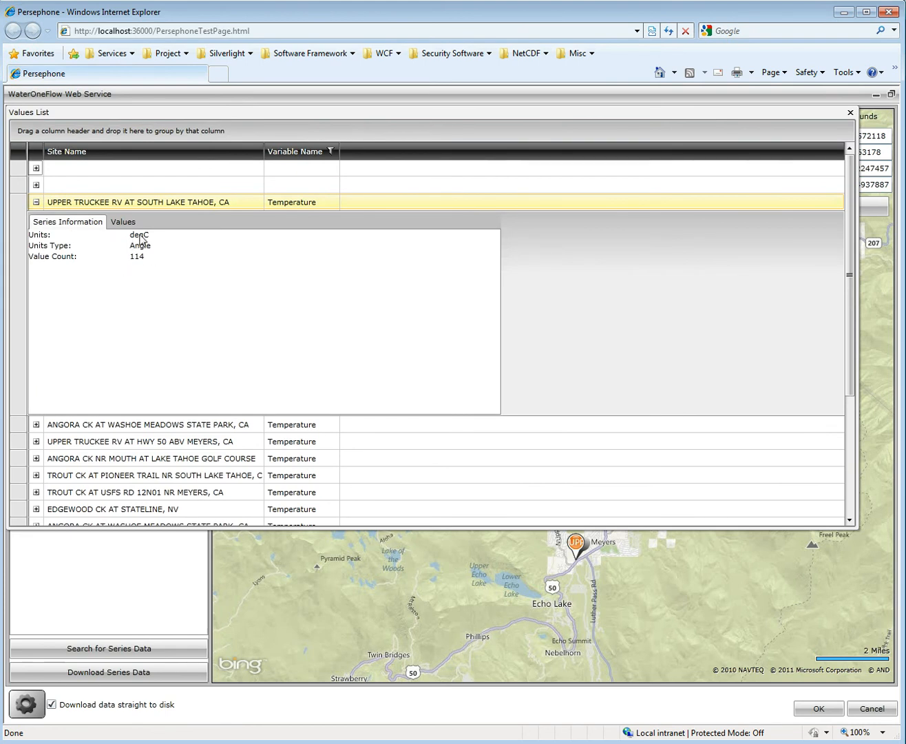
{"action": "left_click", "coordinate": [124, 222]}
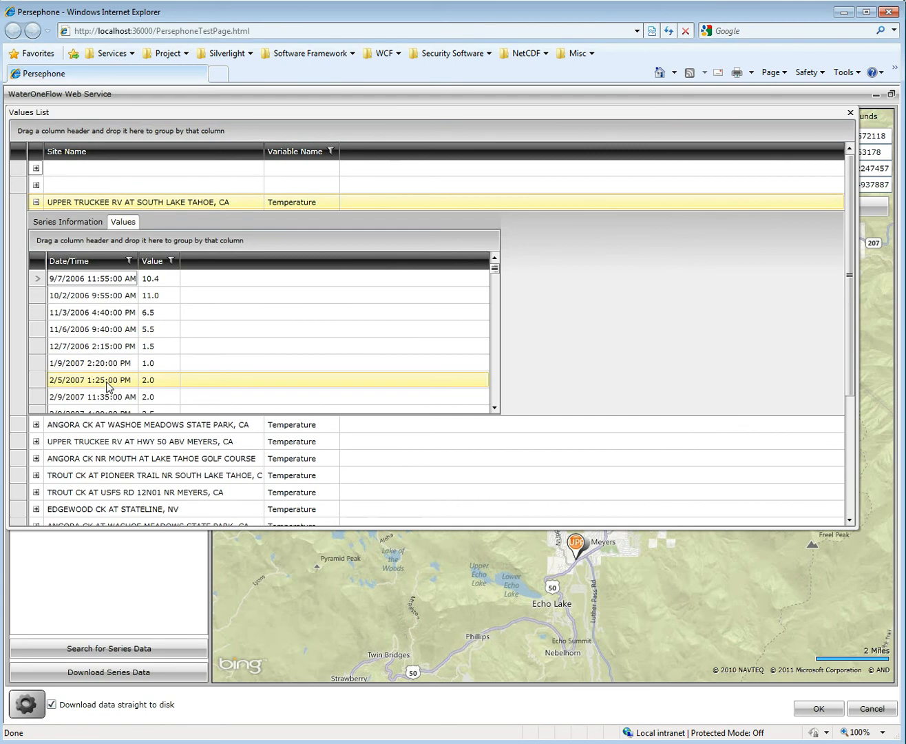
{"action": "left_click", "coordinate": [106, 283]}
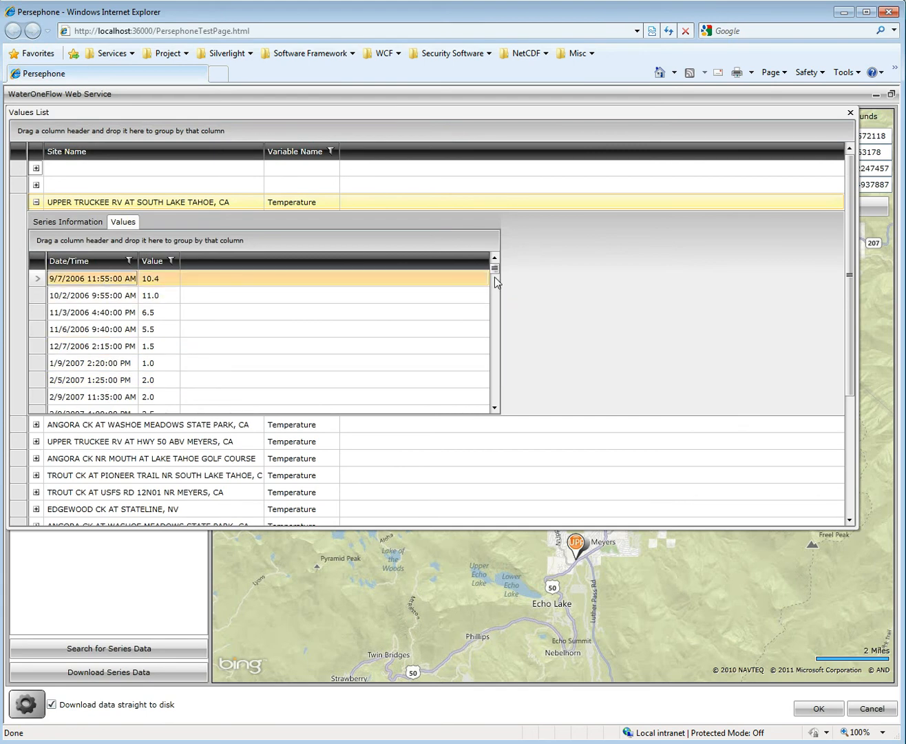
{"action": "left_click_drag", "start_coordinate": [495, 270], "coordinate": [497, 357]}
{"action": "left_click", "coordinate": [78, 345]}
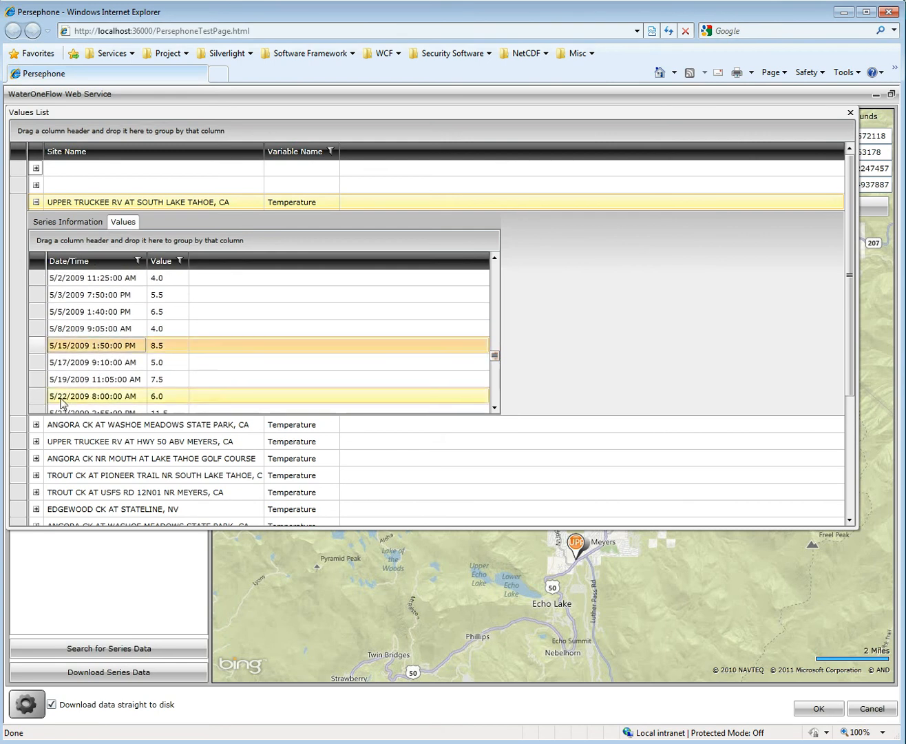
{"action": "left_click", "coordinate": [169, 348]}
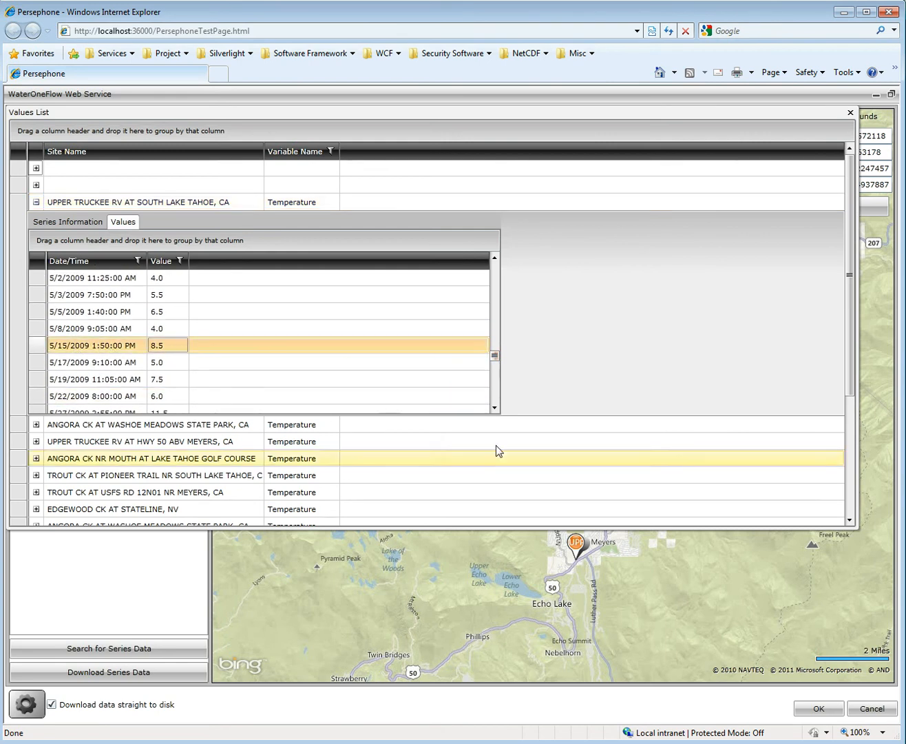
{"action": "left_click_drag", "start_coordinate": [495, 359], "coordinate": [500, 270]}
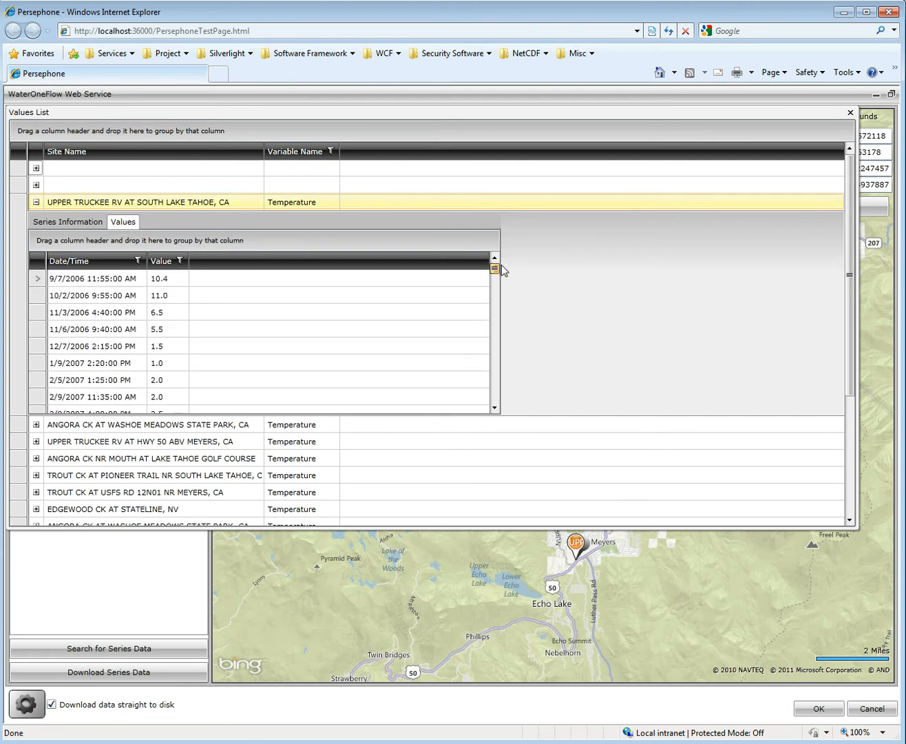
{"action": "left_click", "coordinate": [37, 202]}
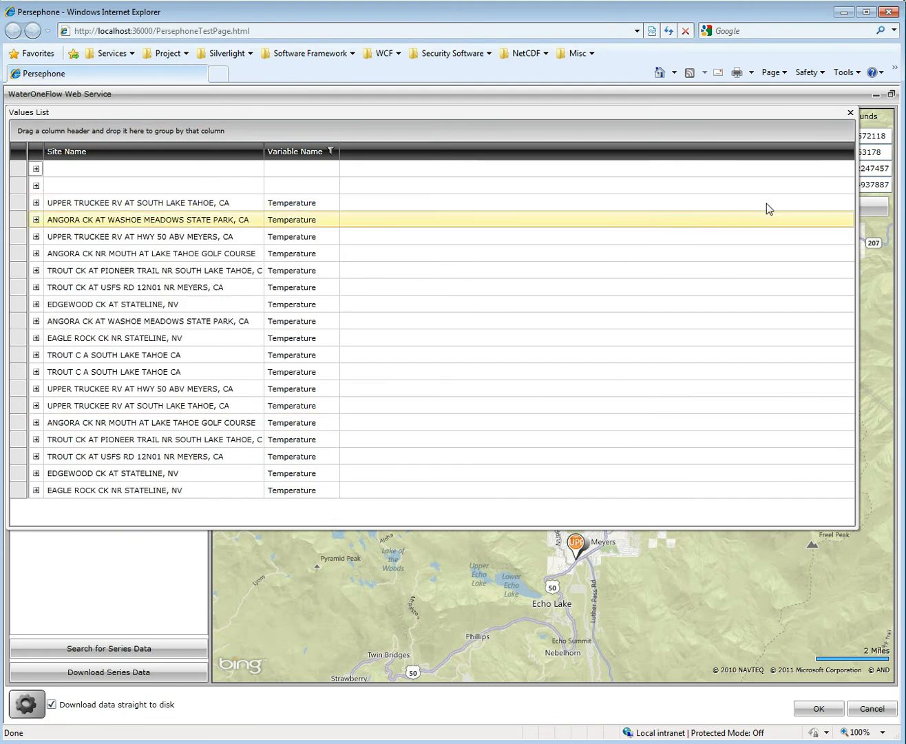
{"action": "left_click", "coordinate": [851, 113]}
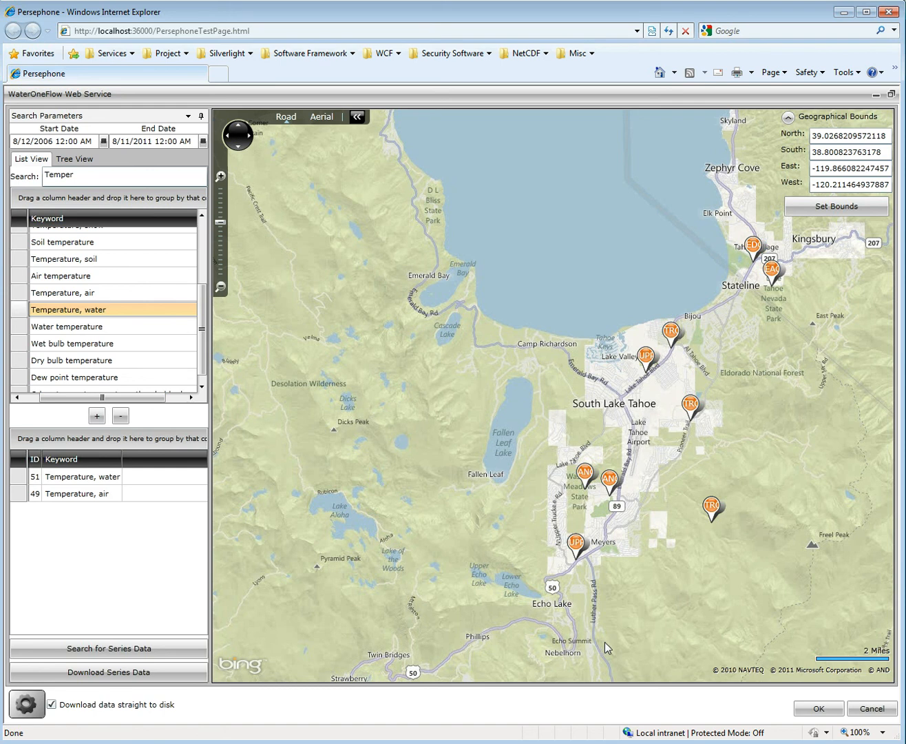
- Accept the WaterOneFlow Web Service settings and add a WaterOneFlow to KML activity connected to its Series Records output
{"action": "left_click", "coordinate": [841, 711]}
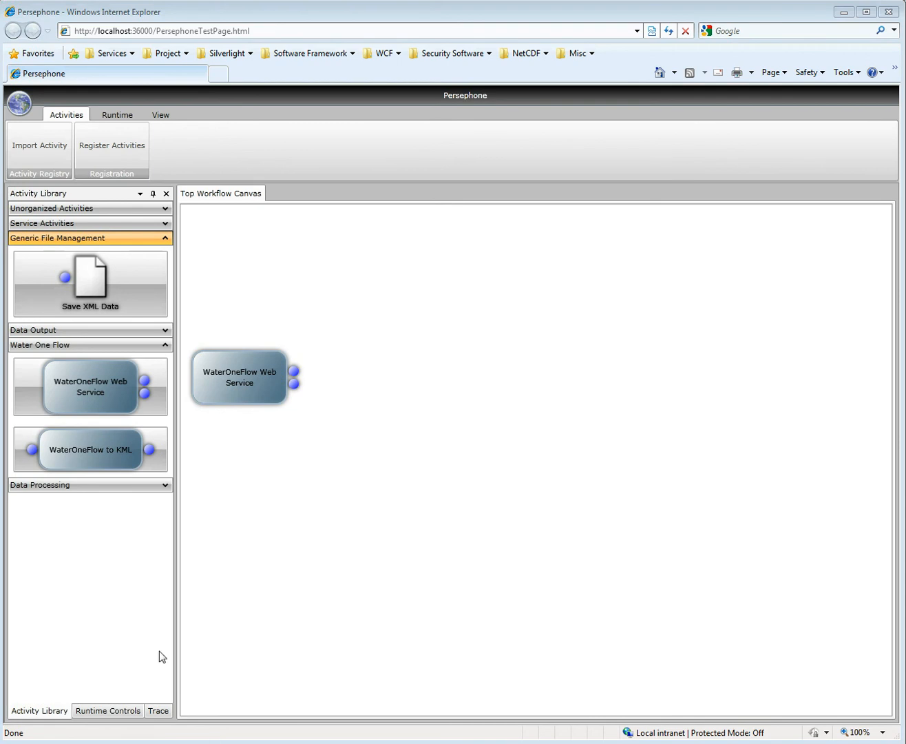
{"action": "left_click", "coordinate": [106, 445]}
{"action": "left_click_drag", "start_coordinate": [236, 228], "coordinate": [504, 369]}
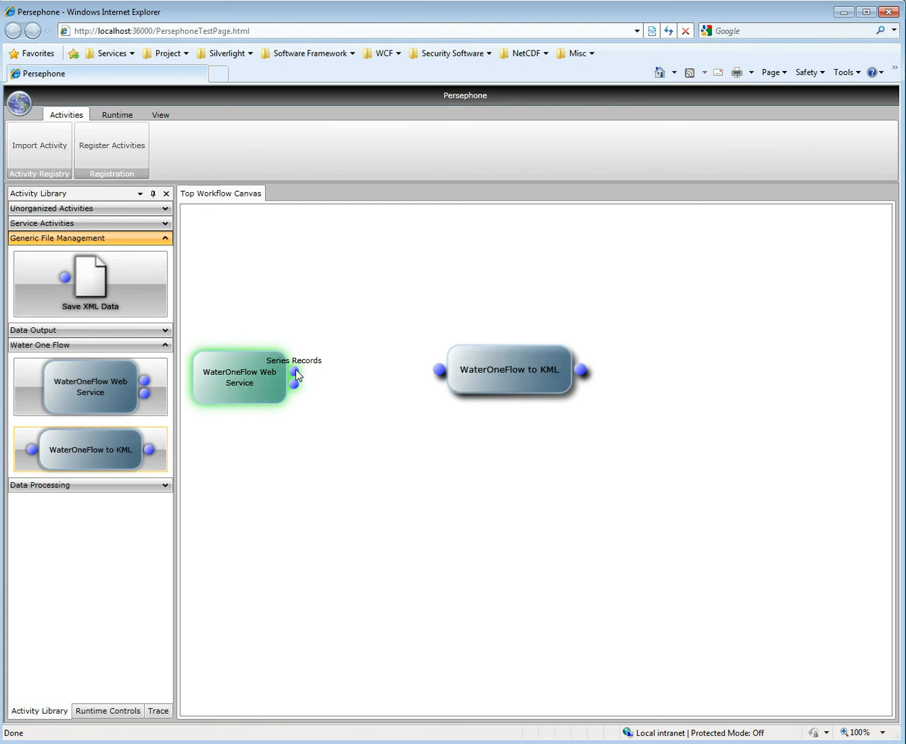
{"action": "left_click_drag", "start_coordinate": [296, 375], "coordinate": [440, 374]}
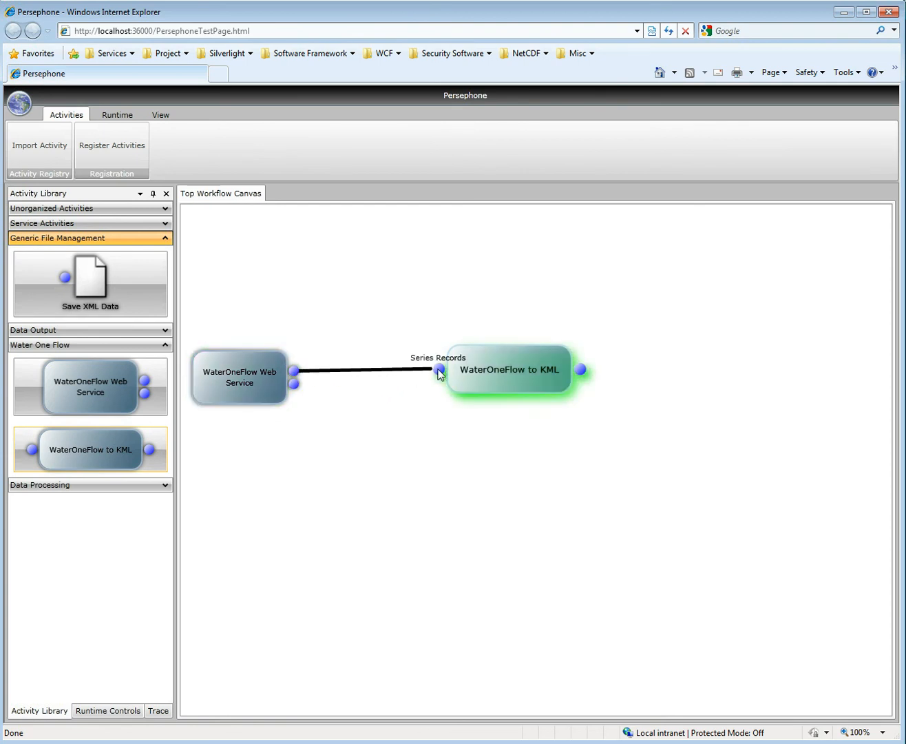
{"action": "left_click_drag", "start_coordinate": [439, 374], "coordinate": [439, 376]}
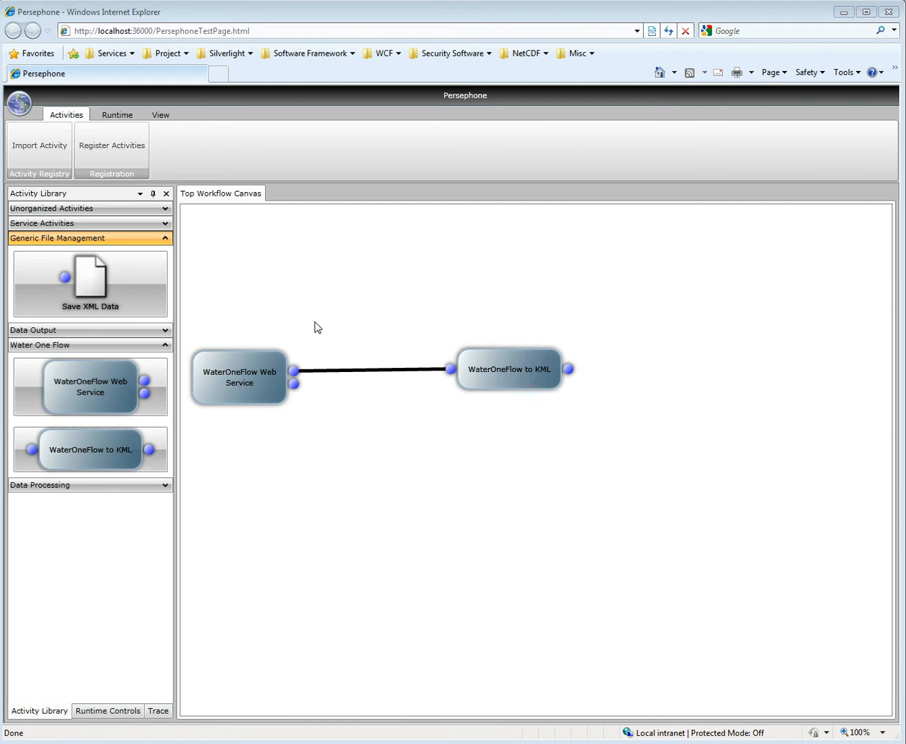
- Add a Save XML Data activity after WaterOneFlow to KML and connect the KML File output to its input
{"action": "left_click_drag", "start_coordinate": [113, 284], "coordinate": [684, 376]}
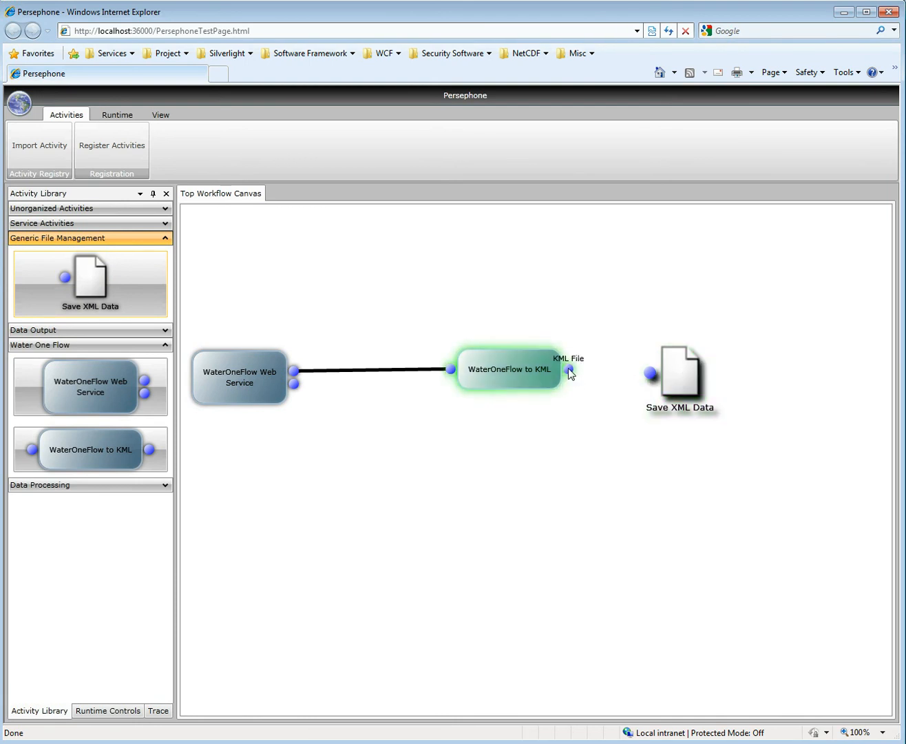
{"action": "left_click_drag", "start_coordinate": [568, 370], "coordinate": [651, 373]}
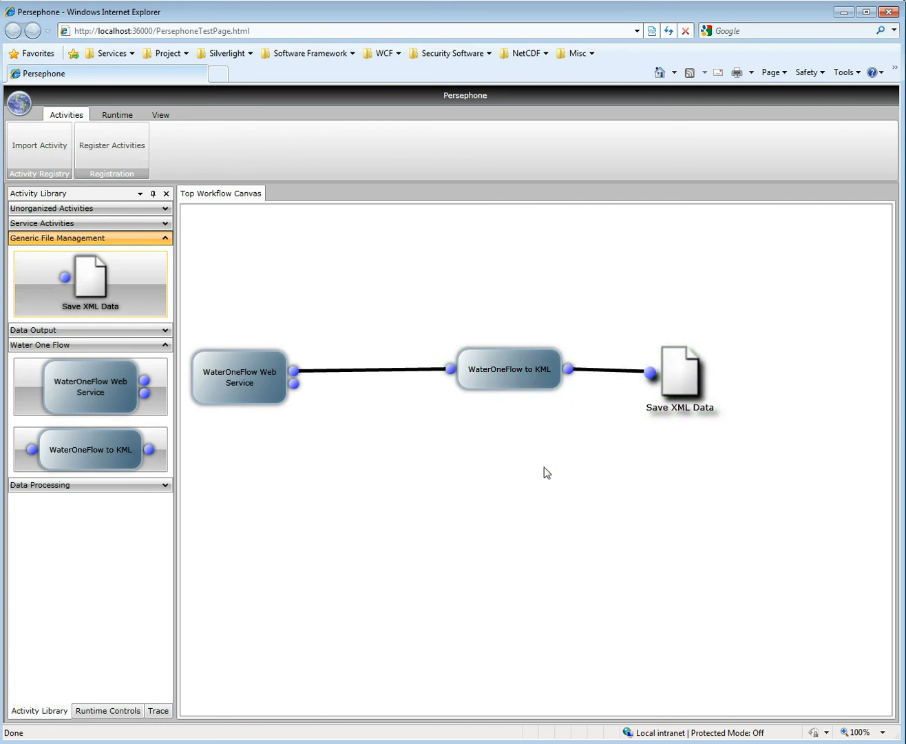
- Run the workflow and save the incoming data locally as WOFSeriesRecords.kml on the Desktop, replacing the existing file
{"action": "left_click", "coordinate": [131, 117]}
{"action": "left_click", "coordinate": [21, 153]}
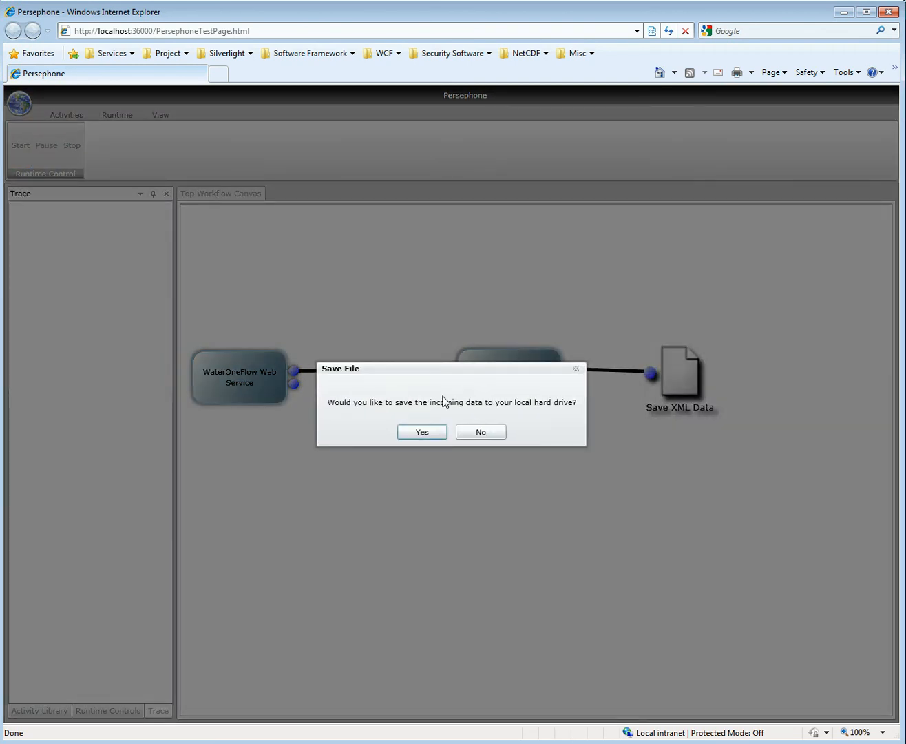
{"action": "left_click", "coordinate": [420, 432]}
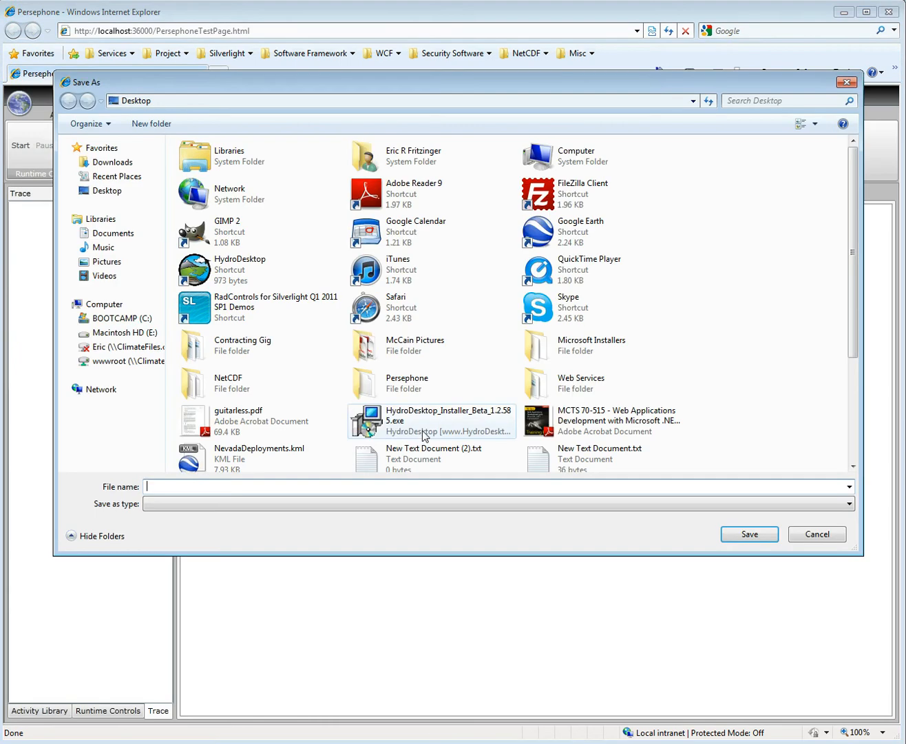
{"action": "scroll", "coordinate": [787, 346], "scroll_direction": "down", "scroll_amount": 4}
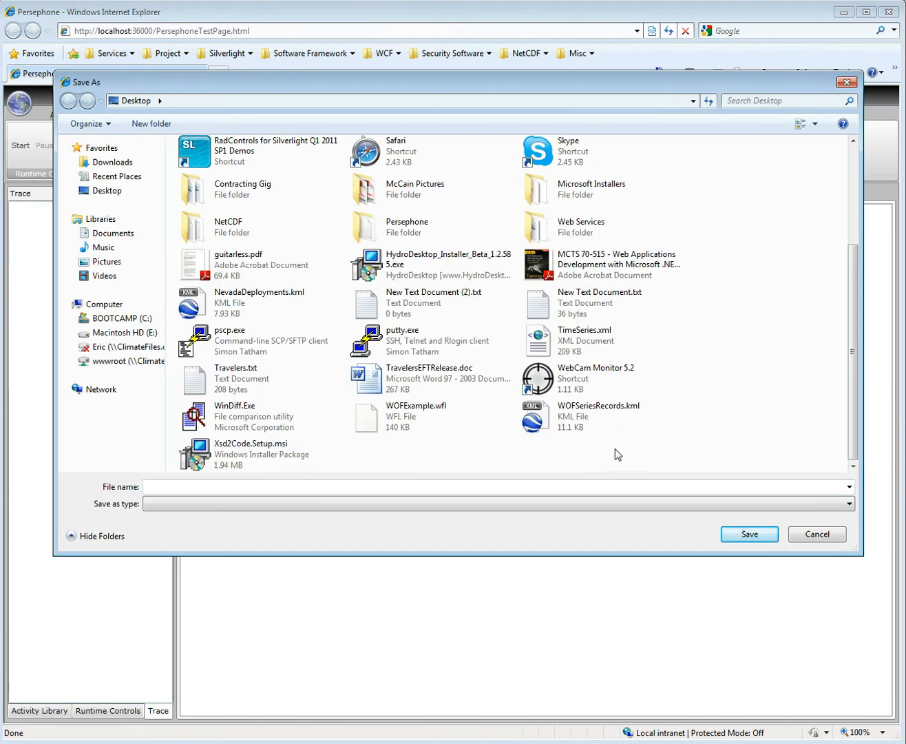
{"action": "left_click", "coordinate": [590, 420]}
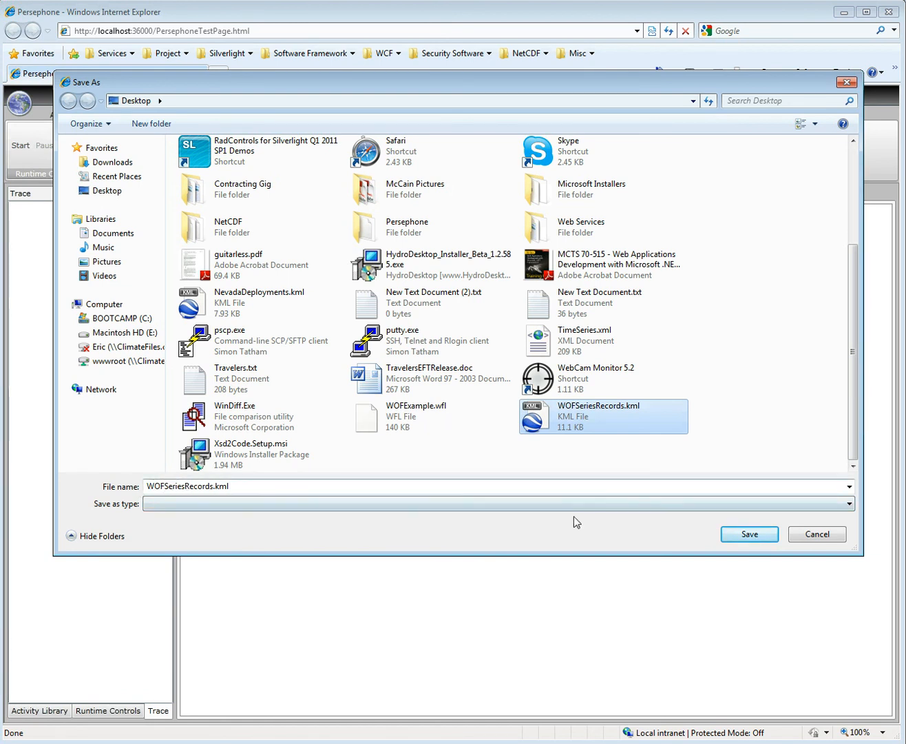
{"action": "left_click", "coordinate": [761, 539]}
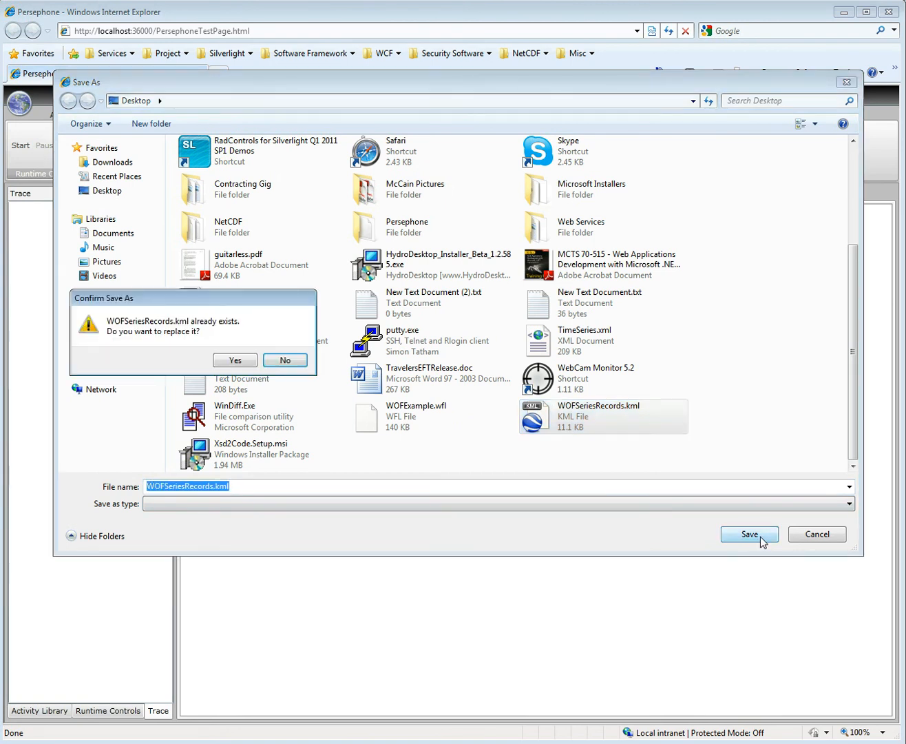
{"action": "left_click", "coordinate": [233, 358]}
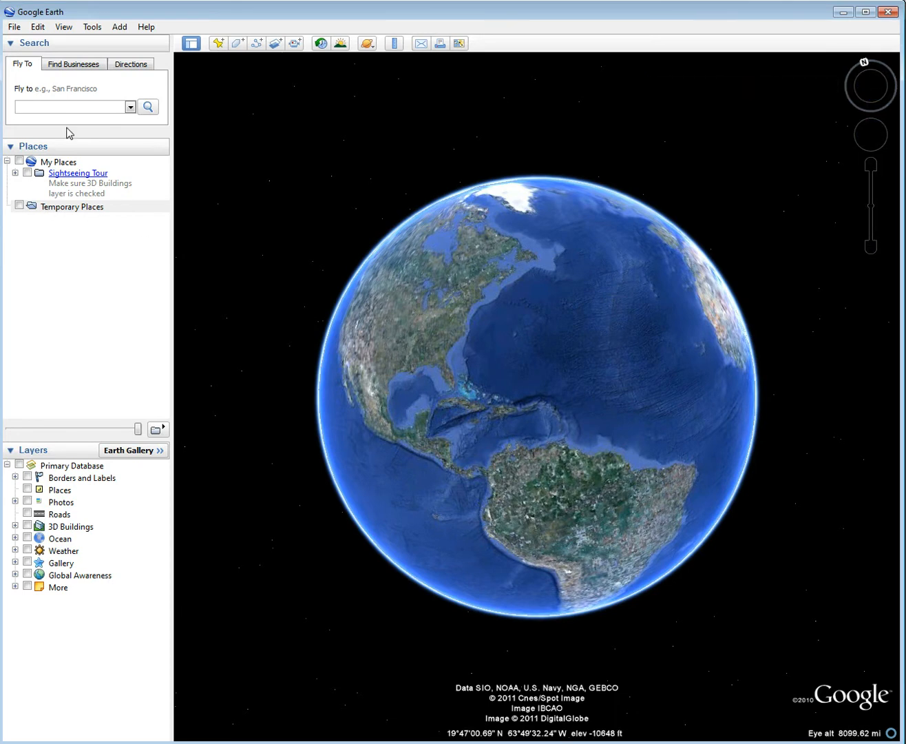
- In Google Earth, open WOFSeriesRecords.kml from the Desktop
{"action": "left_click", "coordinate": [14, 26]}
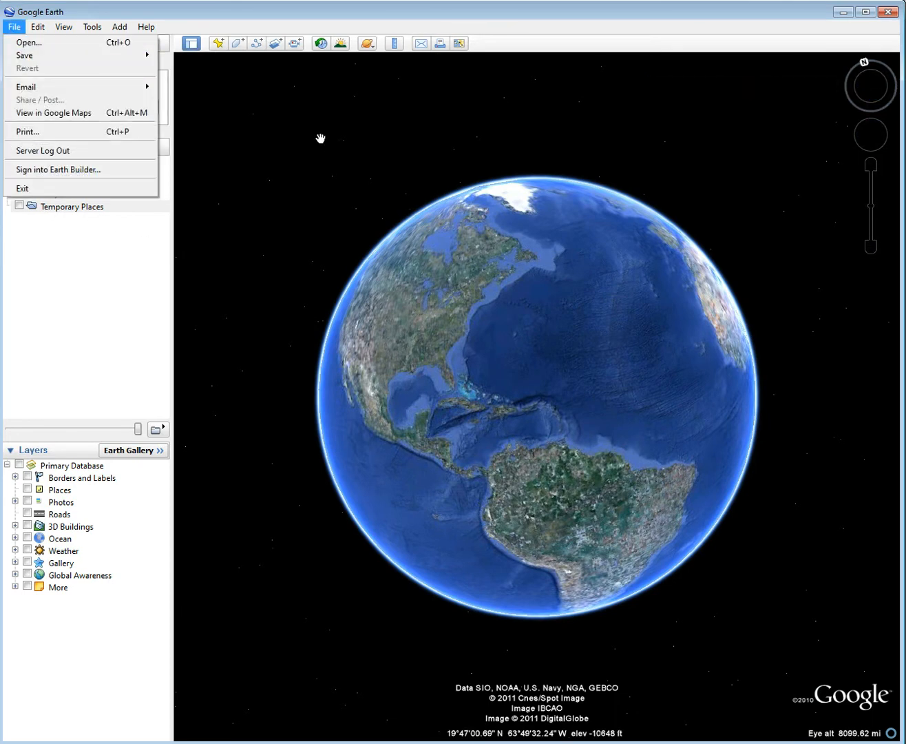
{"action": "left_click", "coordinate": [71, 42]}
{"action": "left_click", "coordinate": [209, 267]}
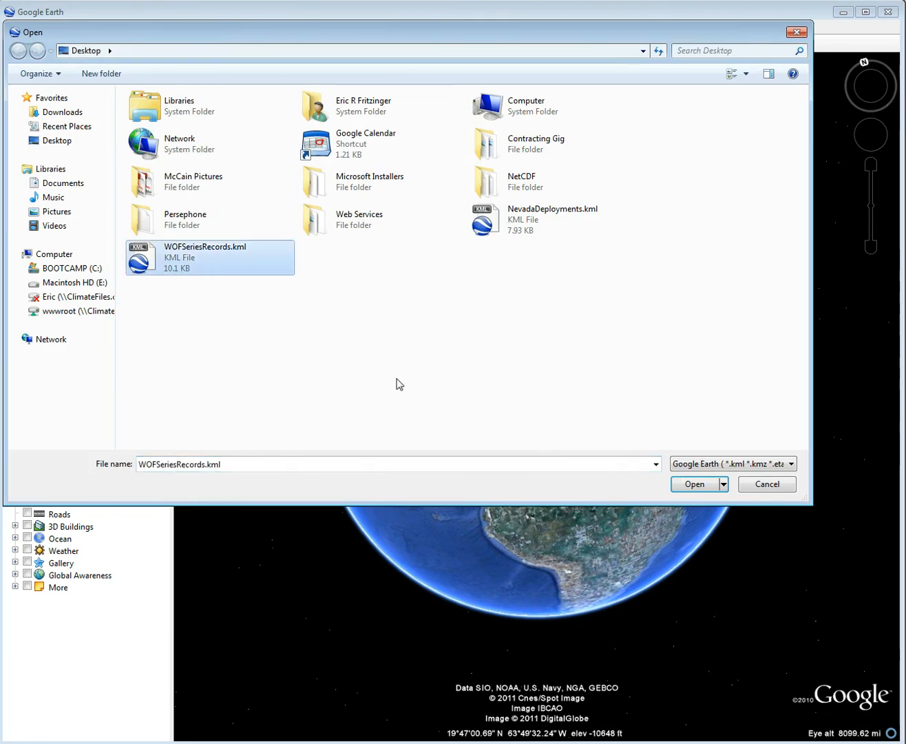
{"action": "left_click", "coordinate": [692, 490]}
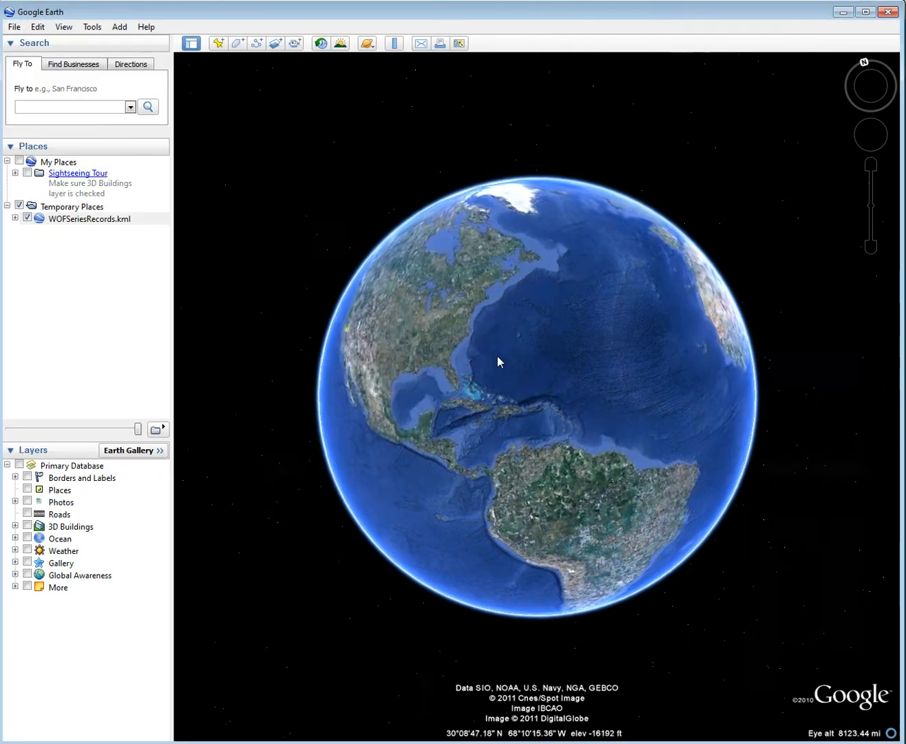